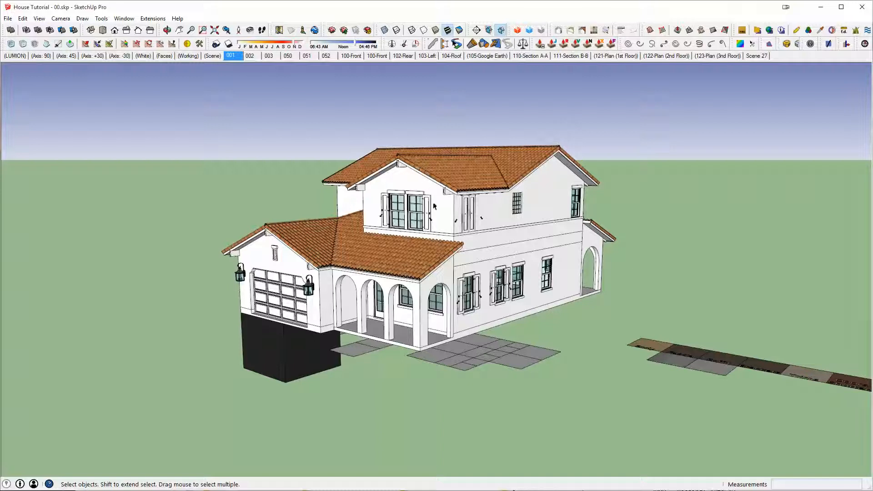
Step: Examine the six labelled color swatches and the two textured swatches on the ground beside the house
{"action": "middle_click_drag", "start_coordinate": [440, 205], "coordinate": [710, 380]}
{"action": "scroll", "coordinate": [680, 339], "scroll_direction": "up", "scroll_amount": 5}
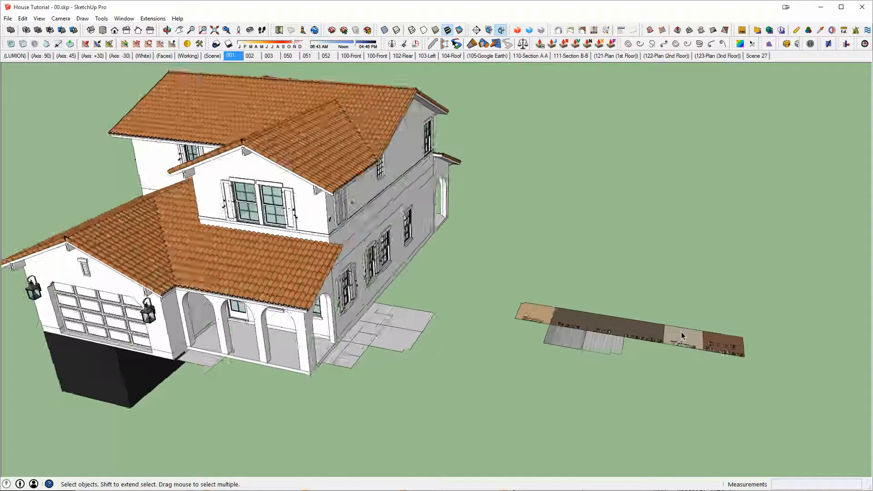
{"action": "middle_click_drag", "start_coordinate": [680, 340], "coordinate": [532, 334]}
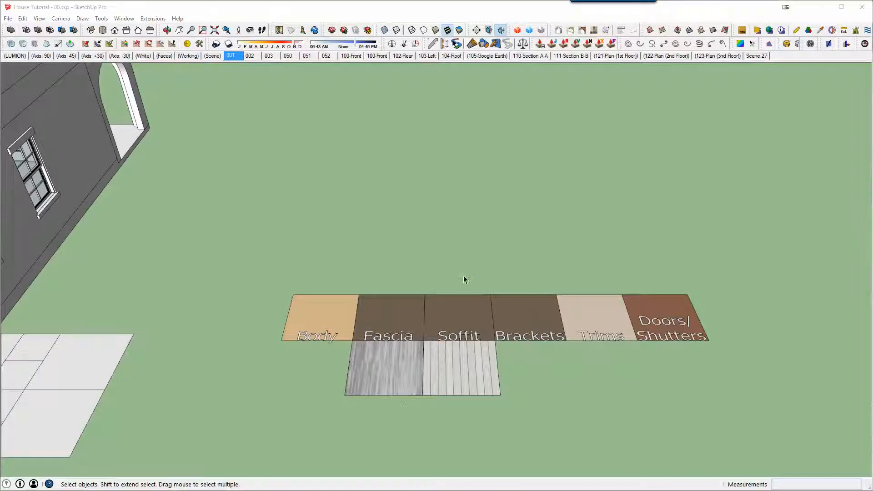
{"action": "middle_click_drag", "start_coordinate": [490, 316], "coordinate": [484, 473]}
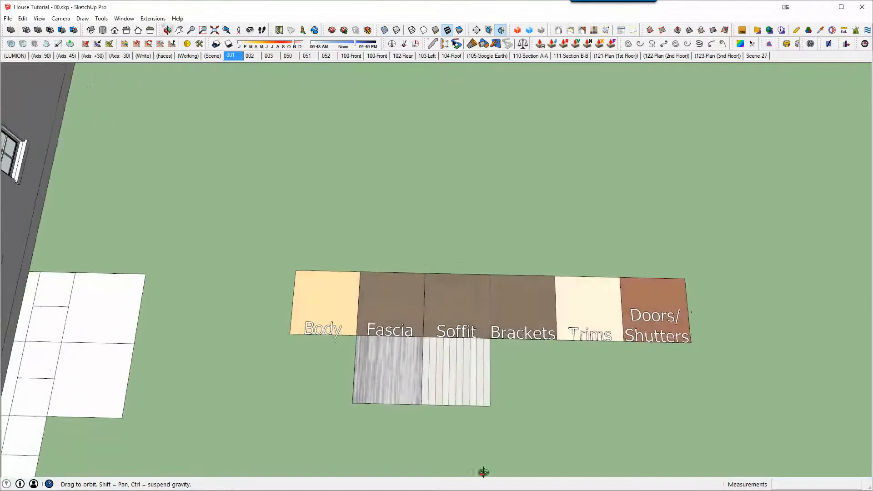
{"action": "middle_click_drag", "start_coordinate": [409, 306], "coordinate": [475, 302]}
{"action": "scroll", "coordinate": [467, 315], "scroll_direction": "up", "scroll_amount": 1}
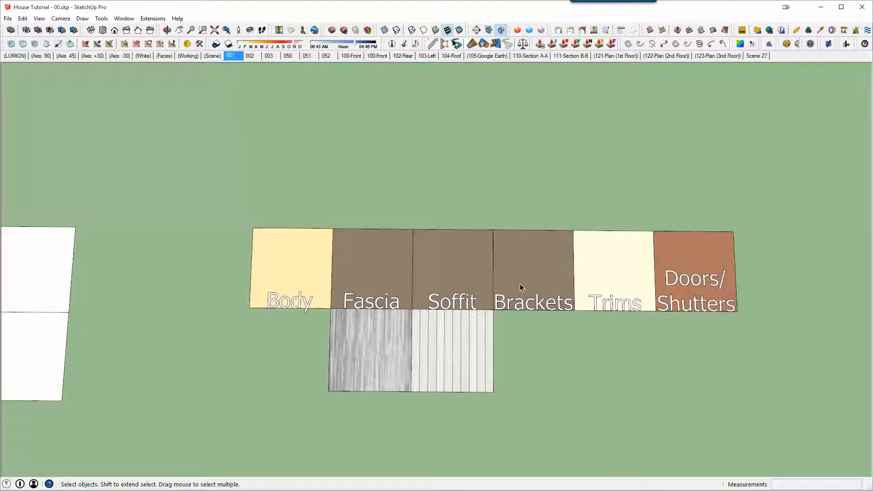
{"action": "left_click_drag", "start_coordinate": [212, 191], "coordinate": [200, 175]}
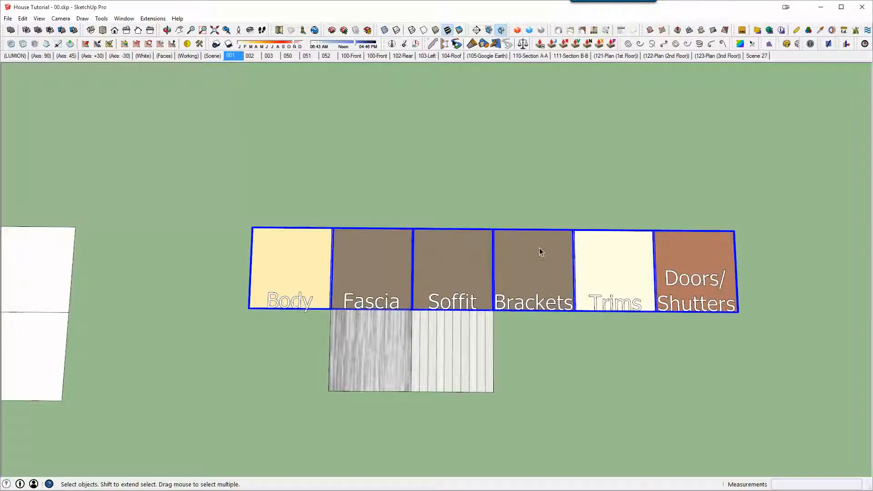
{"action": "scroll", "coordinate": [514, 268], "scroll_direction": "up", "scroll_amount": 1}
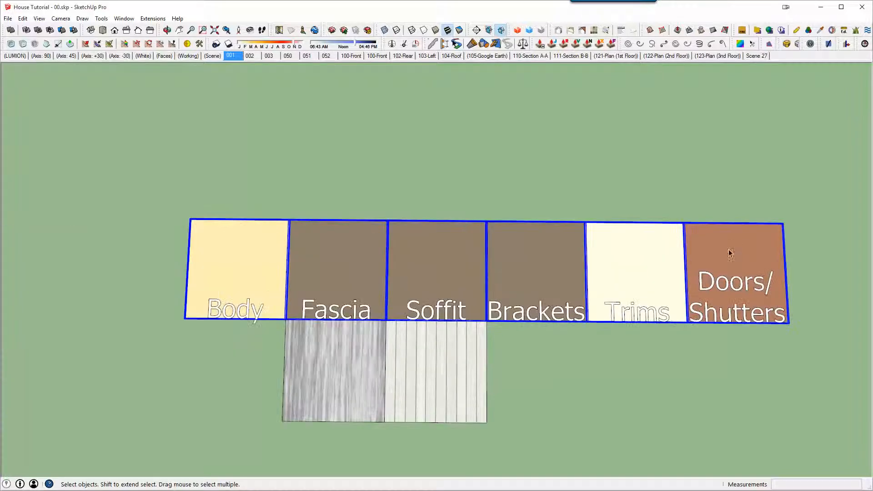
{"action": "middle_click_drag", "start_coordinate": [494, 278], "coordinate": [523, 286]}
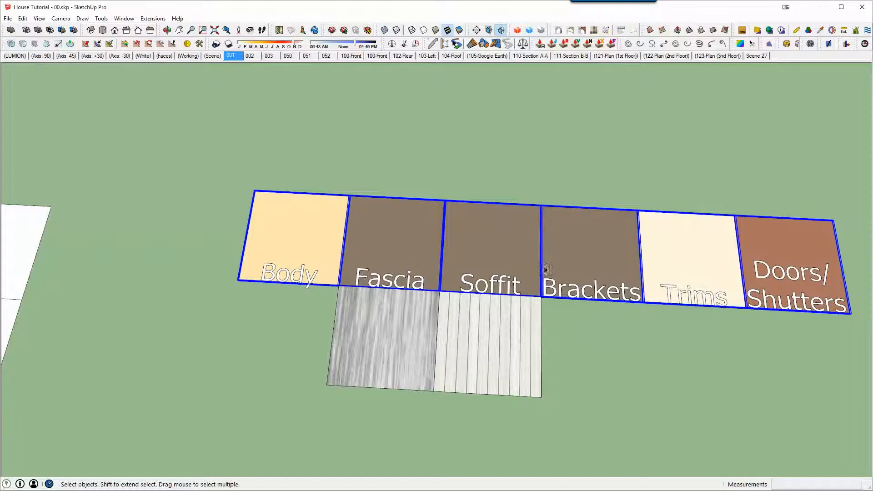
{"action": "left_click", "coordinate": [381, 340]}
{"action": "left_click", "coordinate": [493, 331]}
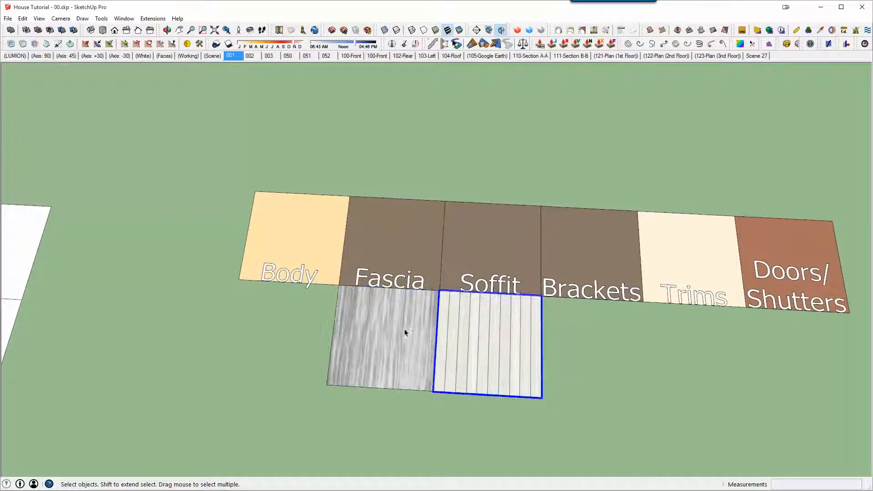
{"action": "left_click", "coordinate": [405, 329]}
{"action": "left_click", "coordinate": [469, 325]}
{"action": "middle_click_drag", "start_coordinate": [462, 349], "coordinate": [475, 311]}
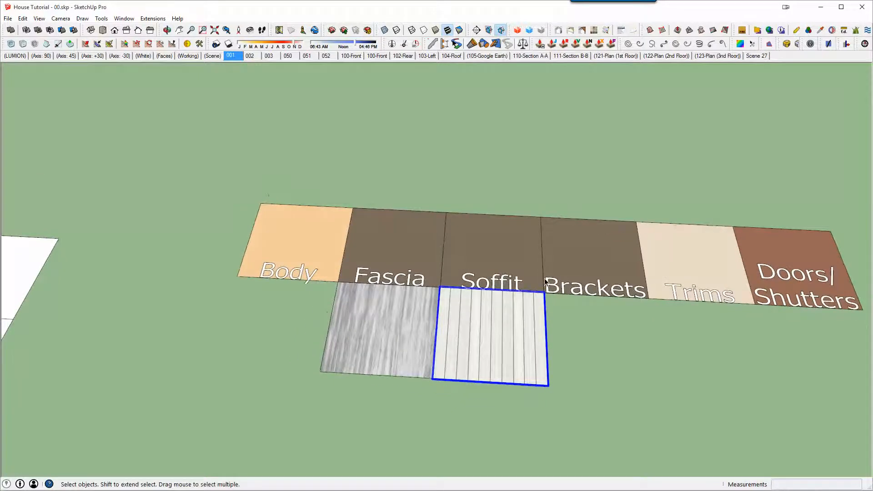
{"action": "middle_click_drag", "start_coordinate": [546, 282], "coordinate": [522, 253]}
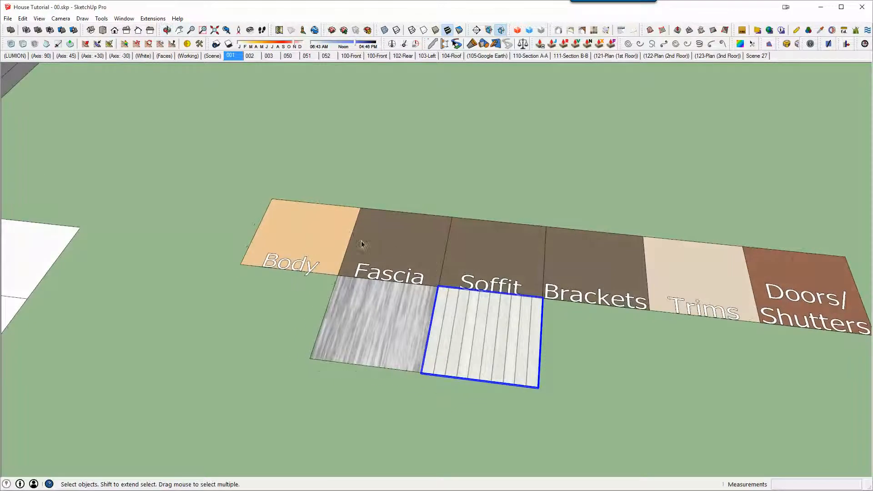
{"action": "middle_click_drag", "start_coordinate": [406, 256], "coordinate": [433, 226]}
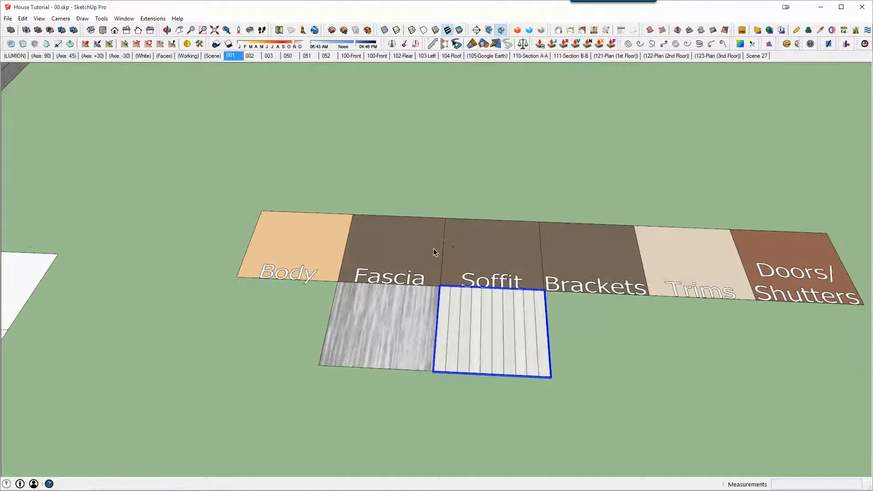
{"action": "middle_click_drag", "start_coordinate": [427, 286], "coordinate": [435, 288]}
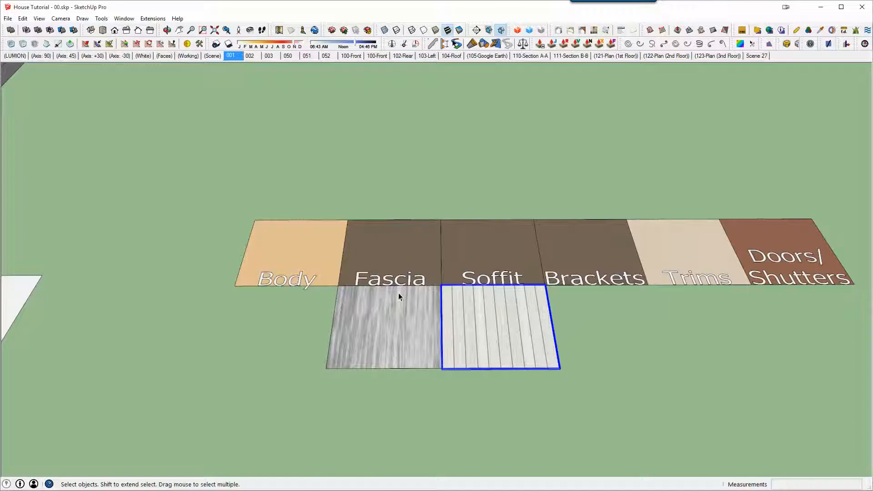
{"action": "mouse_move", "coordinate": [398, 253]}
{"action": "middle_mouse_down"}
{"action": "mouse_move", "coordinate": [397, 296]}
{"action": "mouse_move", "coordinate": [365, 260]}
{"action": "middle_mouse_up"}
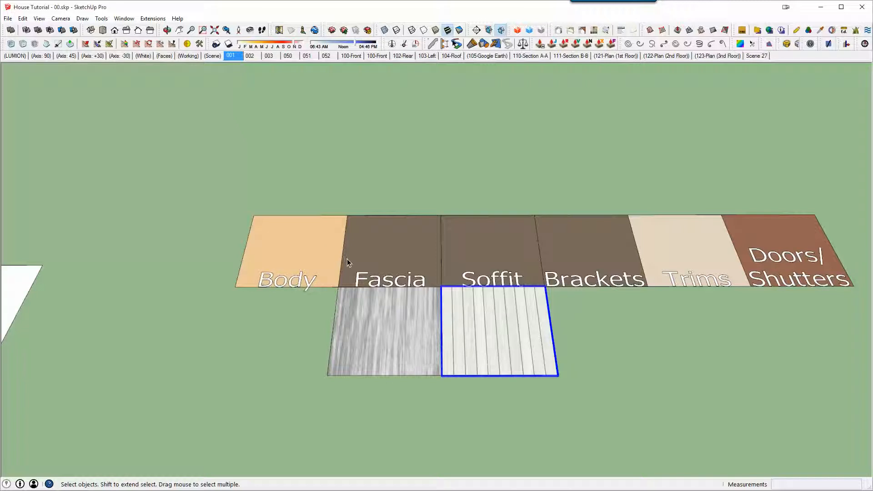
{"action": "middle_click_drag", "start_coordinate": [345, 251], "coordinate": [362, 267]}
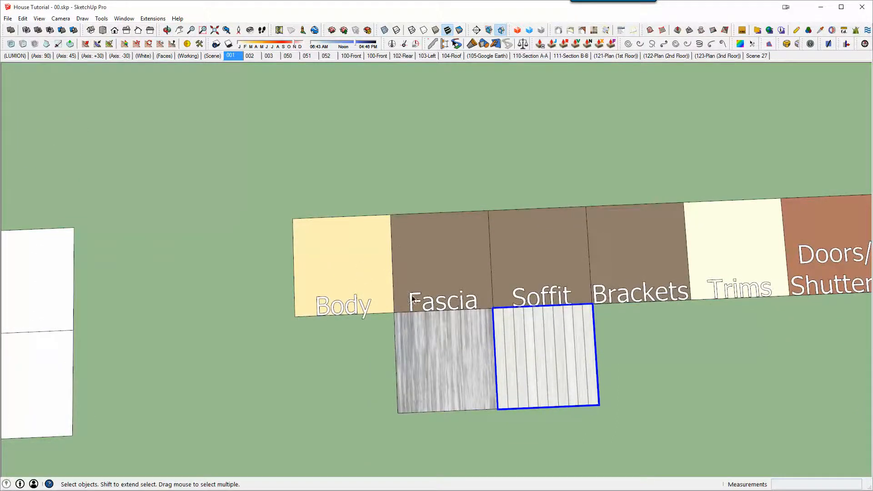
{"action": "middle_click_drag", "start_coordinate": [412, 299], "coordinate": [355, 223]}
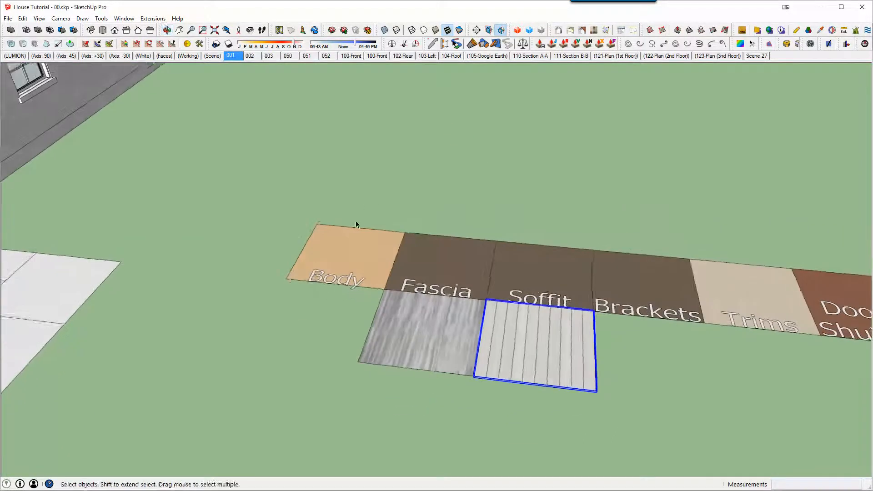
{"action": "middle_click_drag", "start_coordinate": [372, 258], "coordinate": [580, 306]}
{"action": "scroll", "coordinate": [381, 266], "scroll_direction": "up", "scroll_amount": 5}
{"action": "scroll", "coordinate": [449, 334], "scroll_direction": "down", "scroll_amount": 6}
{"action": "scroll", "coordinate": [541, 335], "scroll_direction": "up", "scroll_amount": 5}
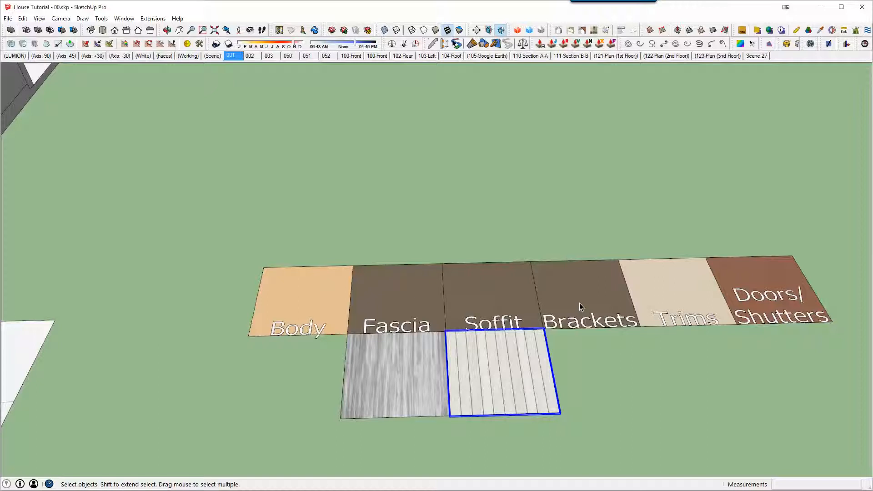
{"action": "scroll", "coordinate": [381, 316], "scroll_direction": "down", "scroll_amount": 1}
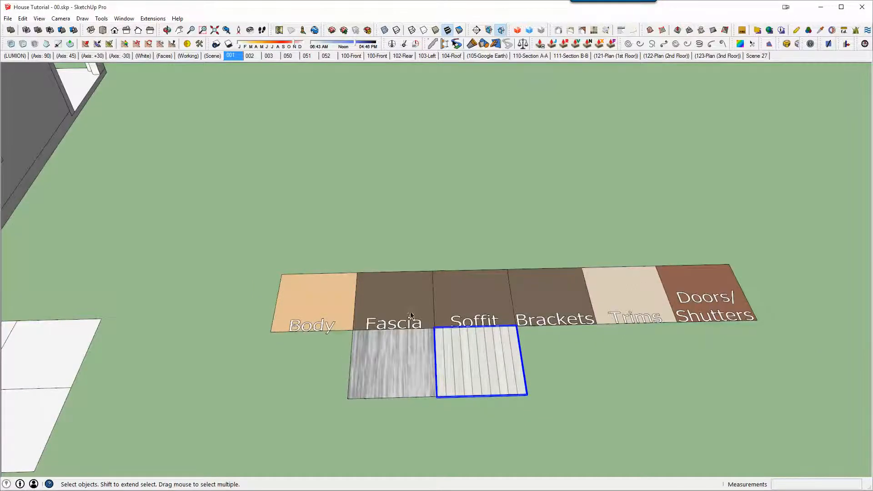
Step: Draw a square about 6' 7 1/2" per side behind the swatches and extrude it into a box about 4' 6" high
{"action": "middle_click_drag", "start_coordinate": [411, 315], "coordinate": [422, 359]}
{"action": "key", "text": "r"}
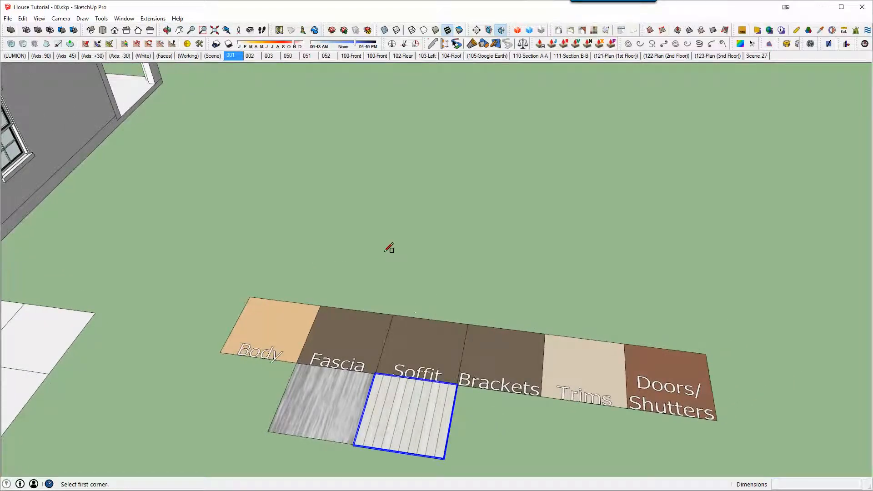
{"action": "left_click", "coordinate": [364, 245]}
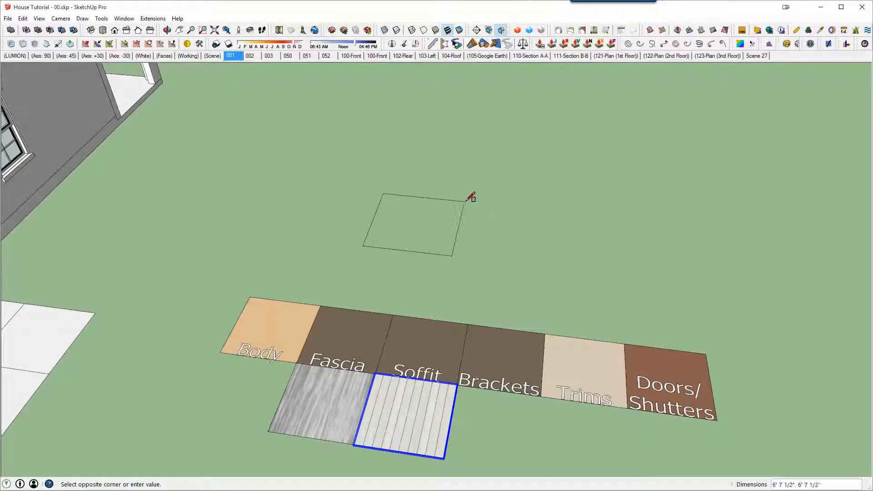
{"action": "left_click", "coordinate": [465, 201]}
{"action": "key", "text": "p"}
{"action": "left_click_drag", "start_coordinate": [425, 246], "coordinate": [425, 196]}
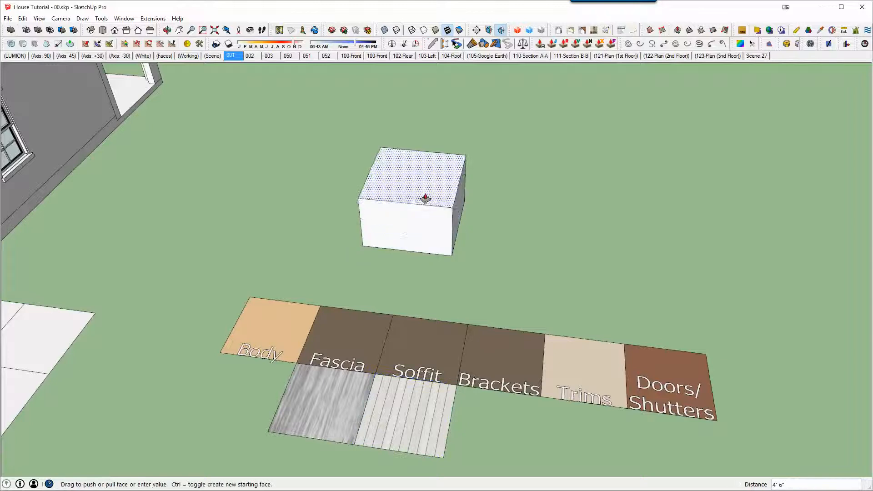
Step: Copy the whole box about 12' 2 1/2" sideways, parallel to the swatch row
{"action": "key", "text": "space"}
{"action": "left_click_drag", "start_coordinate": [316, 112], "coordinate": [493, 271]}
{"action": "key", "text": "m"}
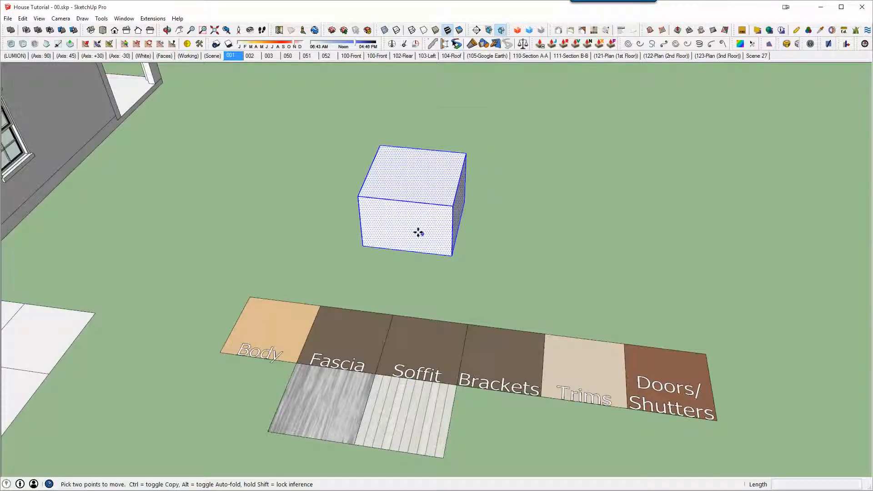
{"action": "key", "text": "ctrl"}
{"action": "left_click", "coordinate": [408, 228]}
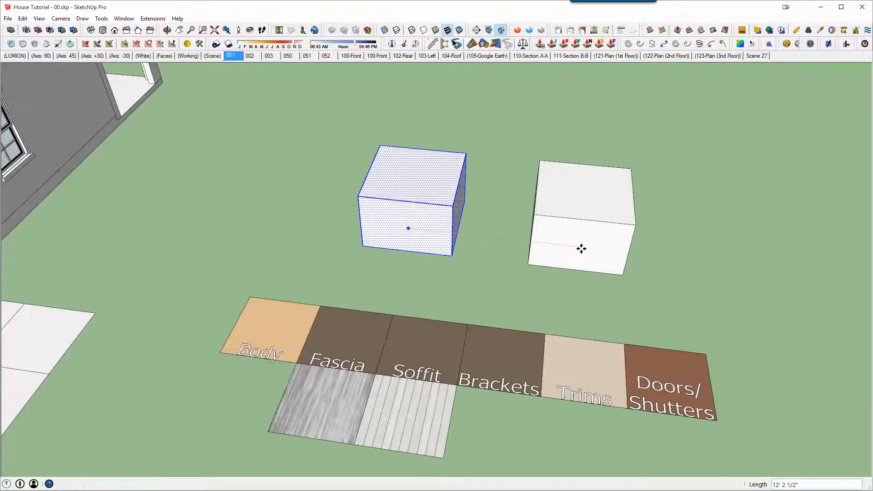
{"action": "left_click", "coordinate": [582, 249]}
Step: Turn the copied box into a group and place a copy of the group as a third box in line
{"action": "scroll", "coordinate": [582, 248], "scroll_direction": "down", "scroll_amount": 2}
{"action": "middle_click_drag", "start_coordinate": [582, 248], "coordinate": [361, 222], "text": "shift"}
{"action": "key", "text": "ctrl"}
{"action": "left_click", "coordinate": [361, 224]}
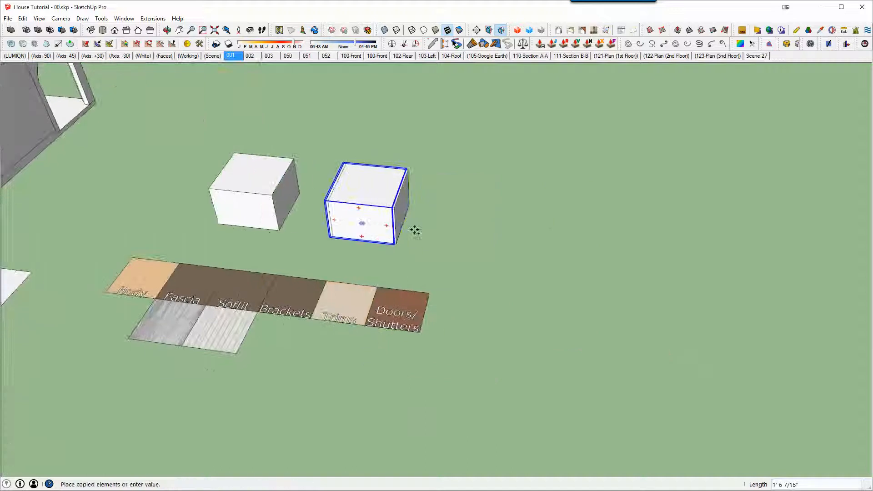
{"action": "left_click", "coordinate": [470, 238]}
{"action": "key", "text": "space"}
Step: Convert the third box from a group into a component
{"action": "right_click", "coordinate": [470, 236]}
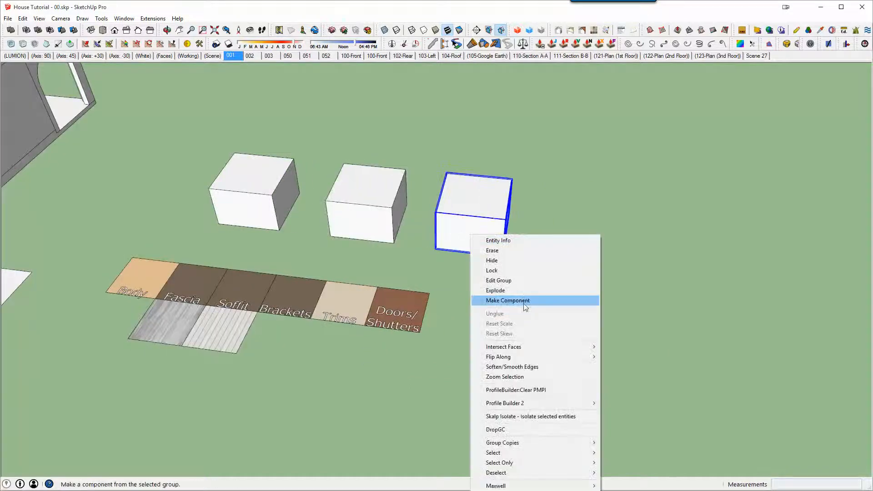
{"action": "left_click", "coordinate": [455, 258]}
{"action": "middle_click_drag", "start_coordinate": [438, 225], "coordinate": [484, 229], "text": "shift"}
{"action": "scroll", "coordinate": [346, 219], "scroll_direction": "up", "scroll_amount": 2}
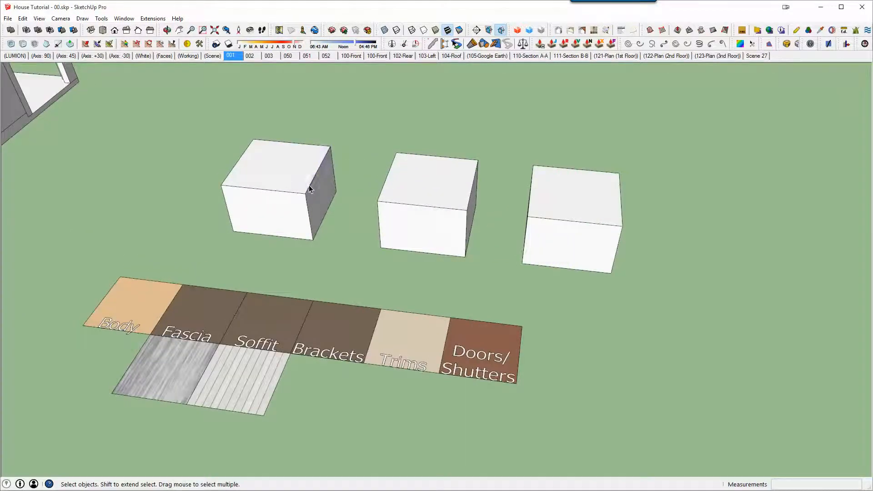
Step: Select individual faces and edges of the ungrouped first box to inspect its loose geometry
{"action": "scroll", "coordinate": [283, 169], "scroll_direction": "up", "scroll_amount": 2}
{"action": "left_click", "coordinate": [269, 196]}
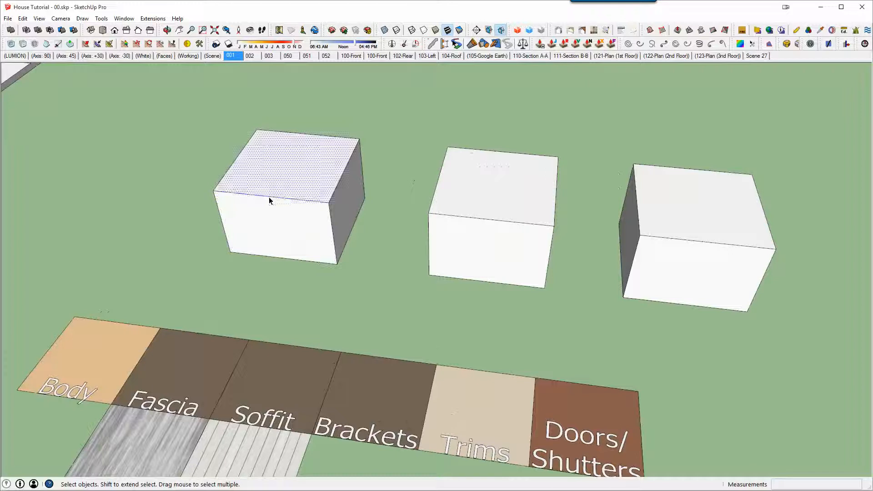
{"action": "left_click", "coordinate": [269, 198]}
{"action": "left_click", "coordinate": [239, 177]}
{"action": "left_click", "coordinate": [250, 213]}
{"action": "left_click", "coordinate": [328, 192]}
{"action": "left_click", "coordinate": [343, 194]}
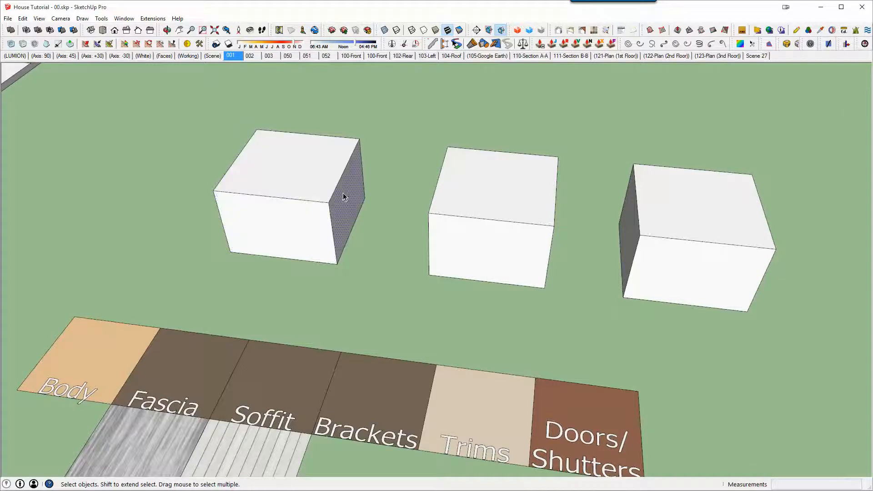
Step: Compare the context options of the grouped middle box with those of the component box
{"action": "left_click", "coordinate": [548, 209]}
{"action": "right_click", "coordinate": [532, 199]}
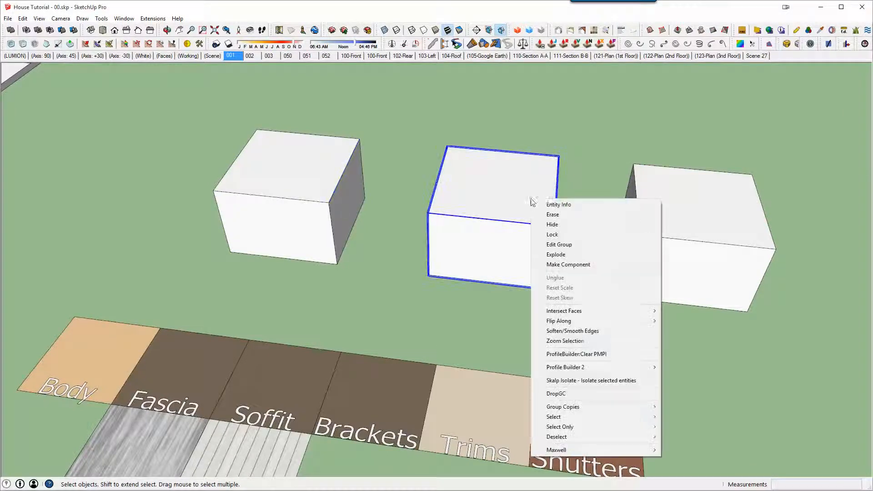
{"action": "right_click", "coordinate": [702, 203]}
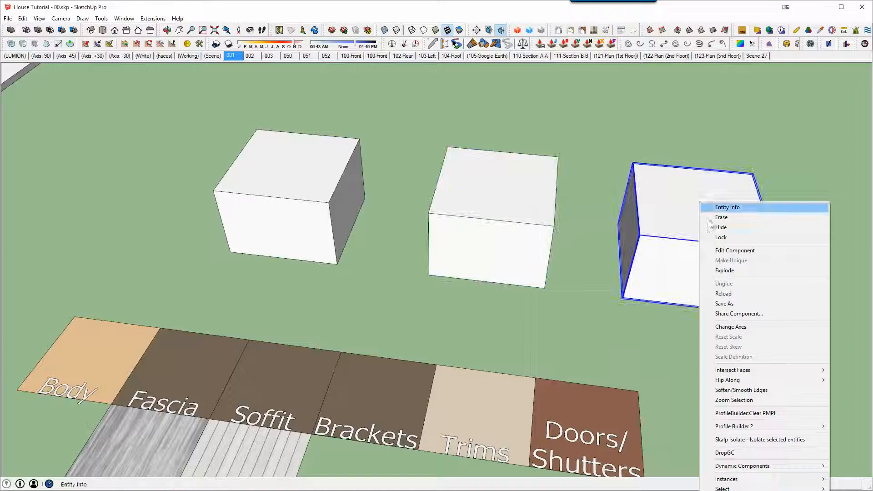
{"action": "left_click", "coordinate": [595, 191]}
Step: Copy the group box and the component box together about 13' back to form a second row
{"action": "scroll", "coordinate": [595, 191], "scroll_direction": "down", "scroll_amount": 1}
{"action": "middle_click_drag", "start_coordinate": [629, 202], "coordinate": [684, 265]}
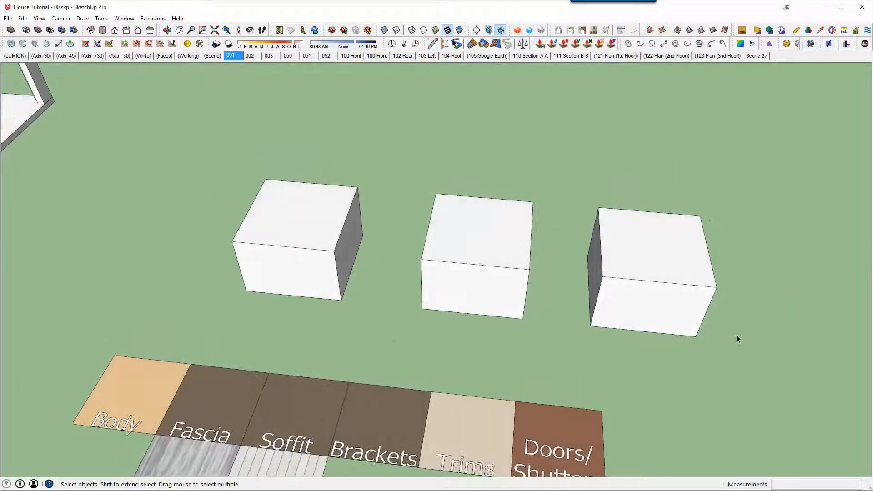
{"action": "left_click_drag", "start_coordinate": [365, 149], "coordinate": [223, 118]}
{"action": "scroll", "coordinate": [391, 209], "scroll_direction": "down", "scroll_amount": 2}
{"action": "middle_click", "coordinate": [470, 225]}
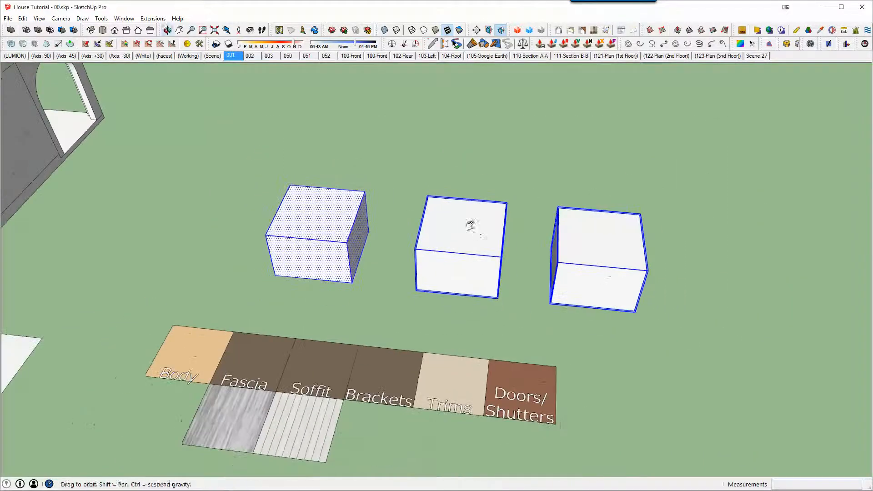
{"action": "key", "text": "m"}
{"action": "key", "text": "ctrl"}
{"action": "left_click", "coordinate": [667, 277]}
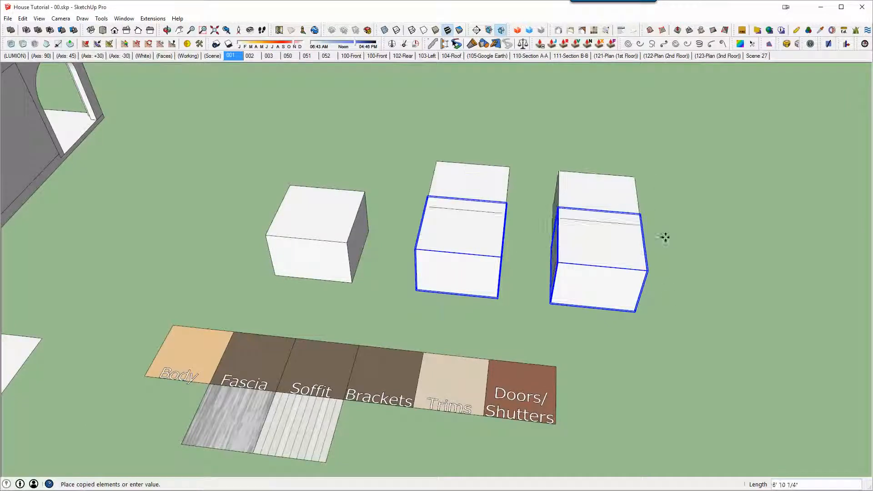
{"action": "left_click", "coordinate": [657, 199]}
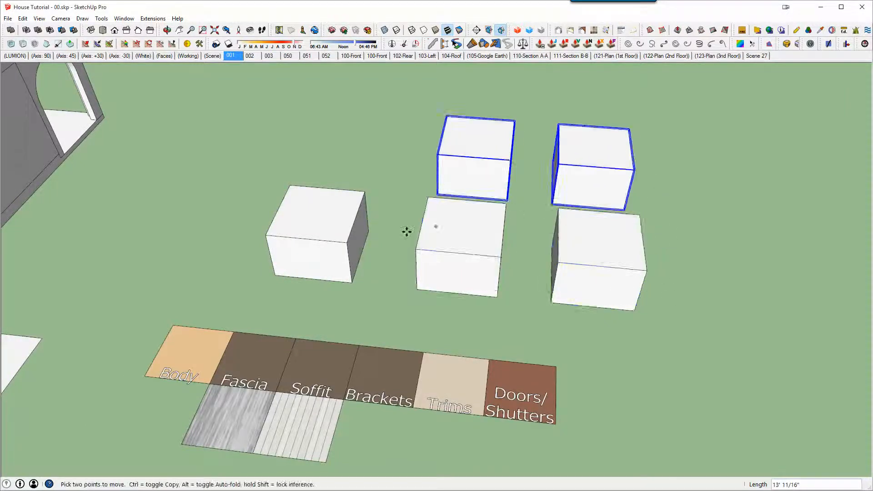
{"action": "key", "text": "space"}
Step: Select all connected faces and edges of the ungrouped box
{"action": "middle_click_drag", "start_coordinate": [408, 230], "coordinate": [336, 238]}
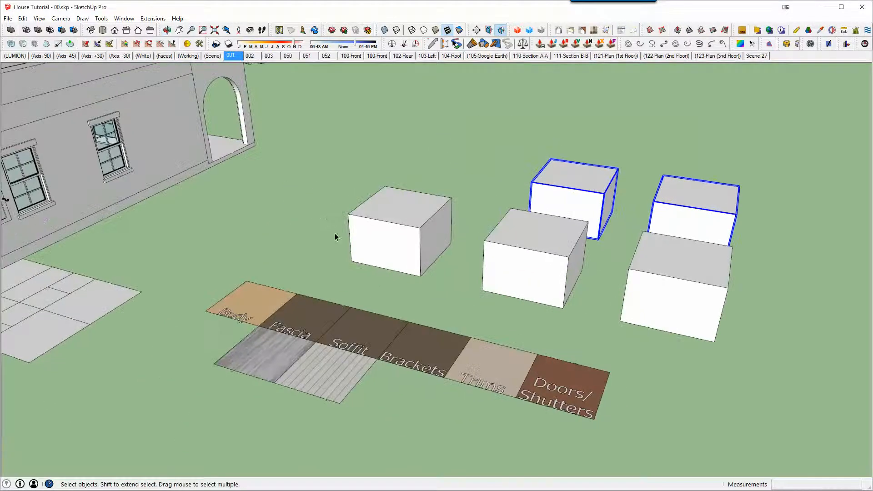
{"action": "scroll", "coordinate": [423, 249], "scroll_direction": "up", "scroll_amount": 3}
{"action": "left_click", "coordinate": [384, 224]}
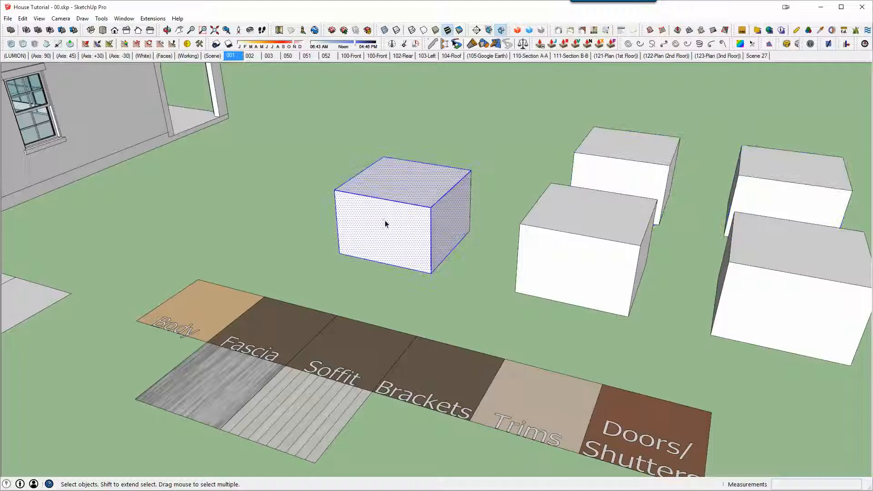
Step: Select the ungrouped box's top face alone, and enclose the whole loose box in a selection window
{"action": "left_click", "coordinate": [385, 214]}
{"action": "left_click", "coordinate": [411, 203]}
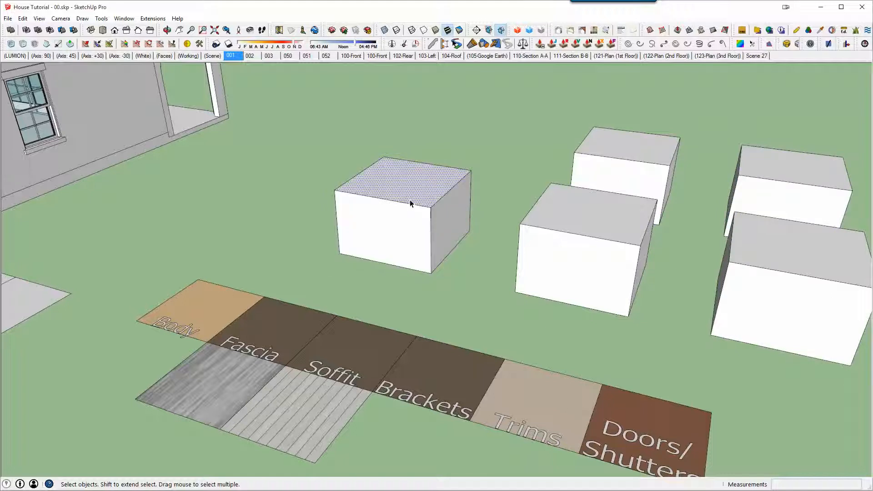
{"action": "left_click_drag", "start_coordinate": [310, 132], "coordinate": [481, 288]}
Step: Open the front middle group box for editing, select all its geometry and its front face, and leave the group
{"action": "double_click", "coordinate": [558, 270]}
{"action": "left_click_drag", "start_coordinate": [489, 141], "coordinate": [696, 380]}
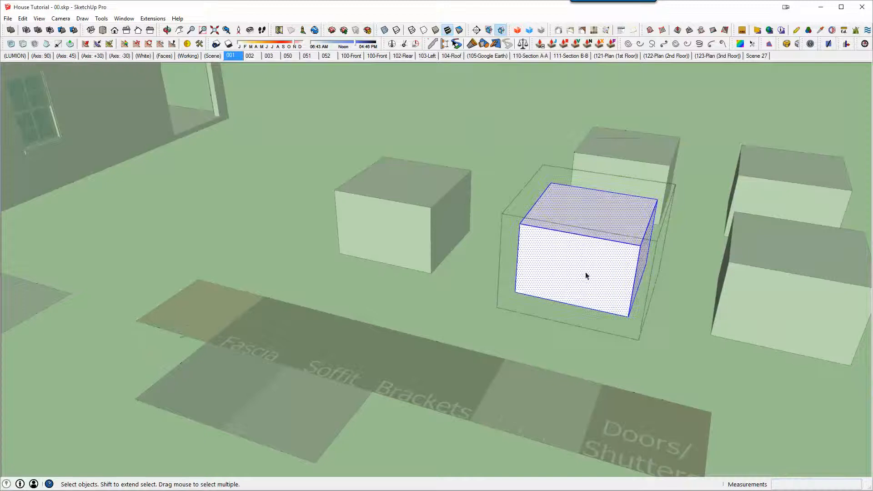
{"action": "left_click", "coordinate": [585, 254]}
{"action": "middle_click_drag", "start_coordinate": [392, 273], "coordinate": [451, 295]}
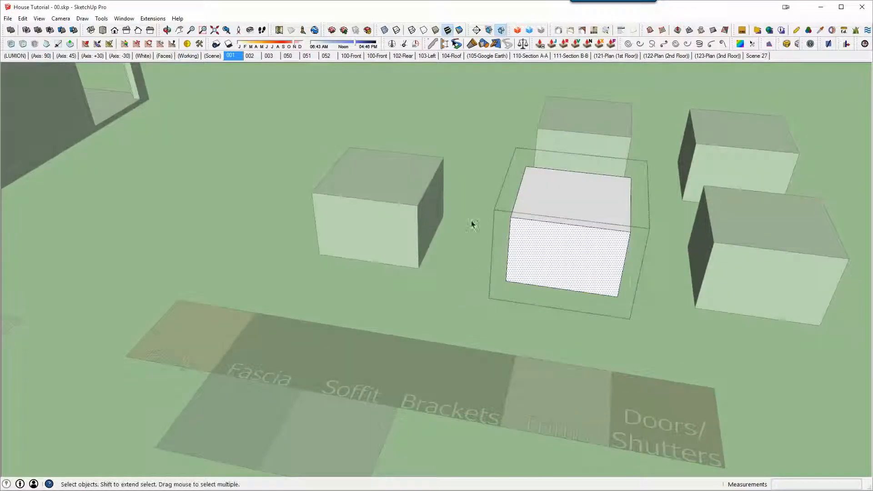
{"action": "key", "text": "Escape"}
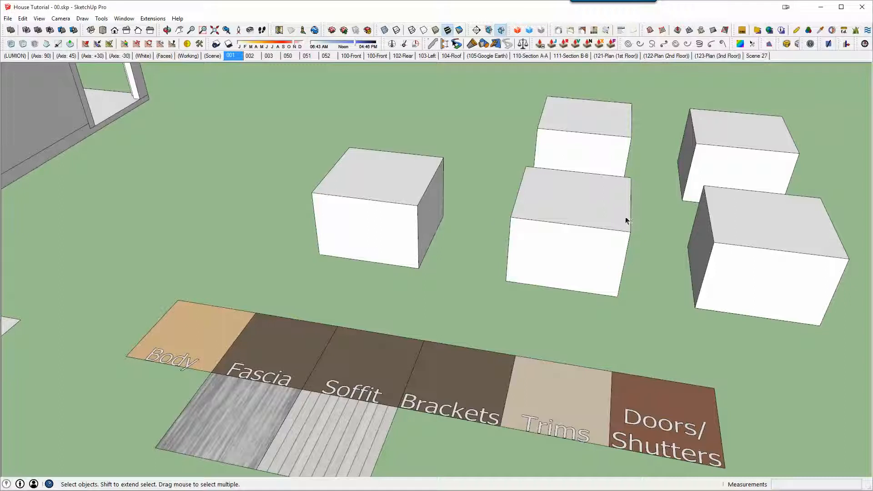
Step: Compare selecting the closed middle group as one object with selecting only the ungrouped box's top face
{"action": "left_click", "coordinate": [575, 201]}
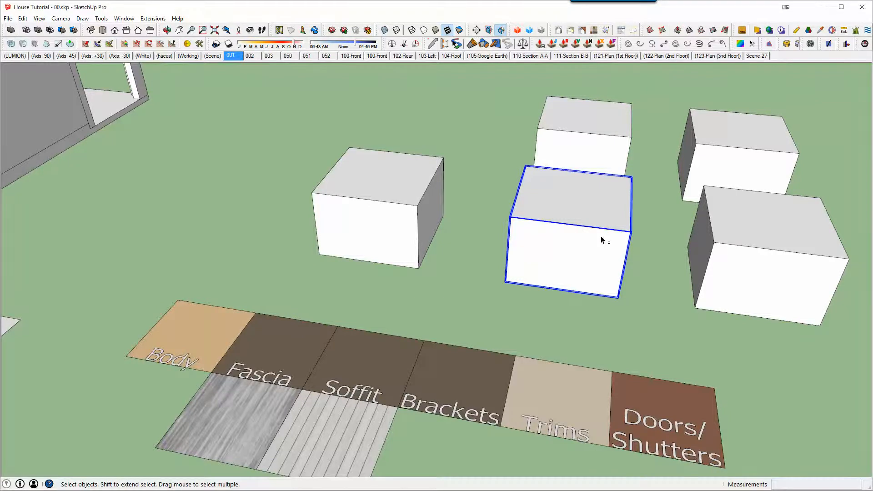
{"action": "middle_click_drag", "start_coordinate": [602, 236], "coordinate": [523, 226]}
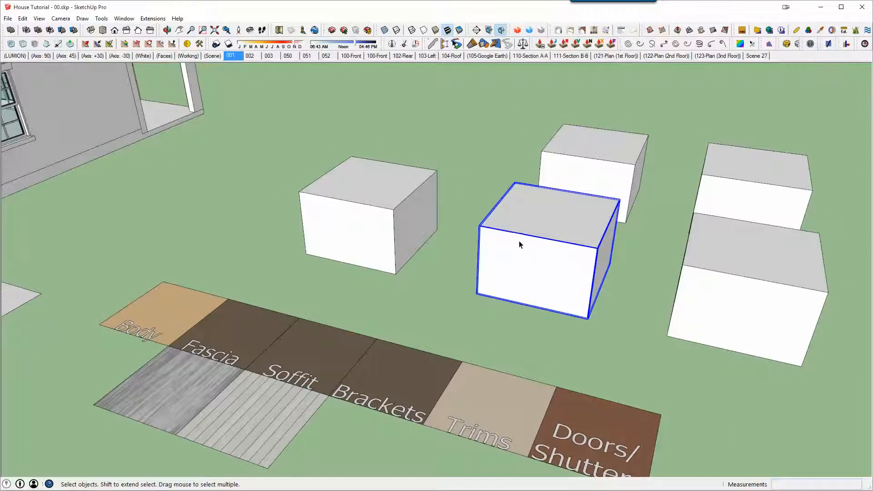
{"action": "middle_click_drag", "start_coordinate": [523, 275], "coordinate": [479, 265]}
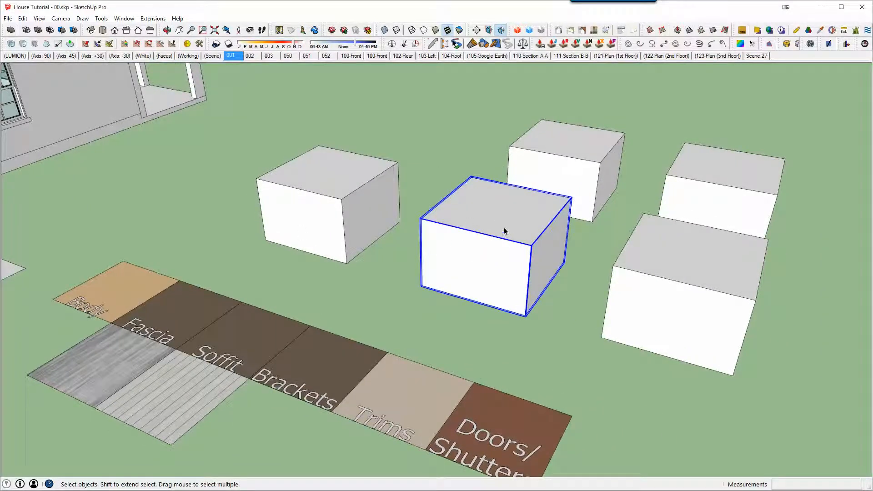
{"action": "left_click", "coordinate": [310, 184]}
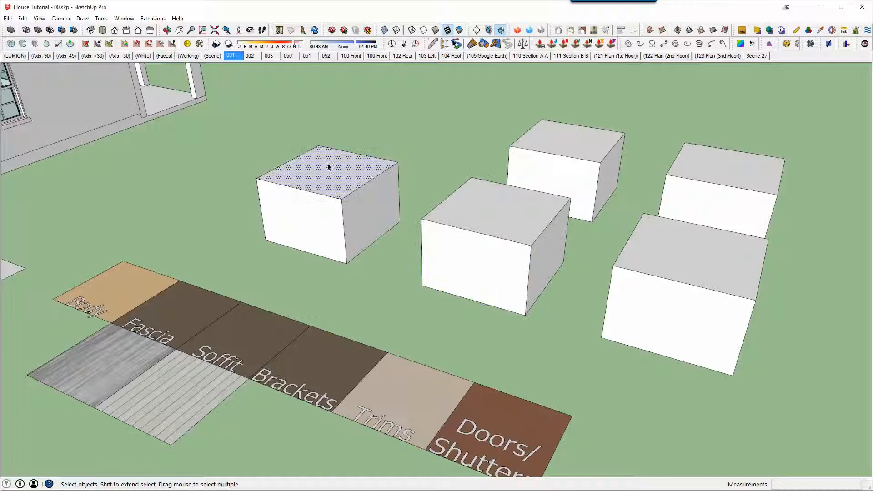
{"action": "left_click_drag", "start_coordinate": [250, 119], "coordinate": [299, 289]}
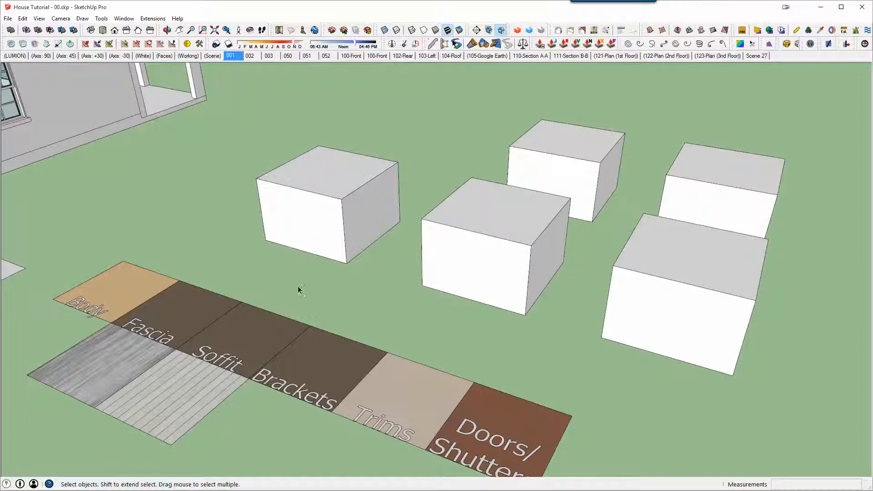
Step: Select the Fascia swatch and start the Paint Bucket with the In Model materials displayed
{"action": "left_click", "coordinate": [187, 308]}
{"action": "key", "text": "b"}
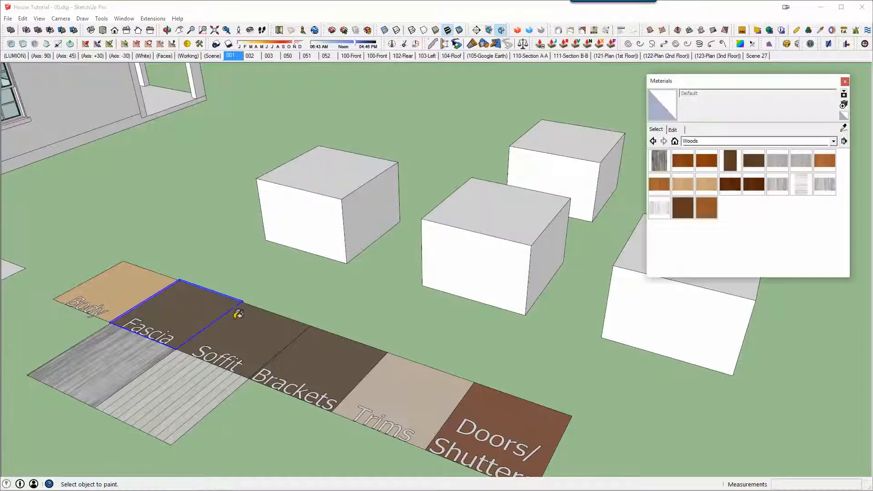
{"action": "left_click", "coordinate": [674, 142]}
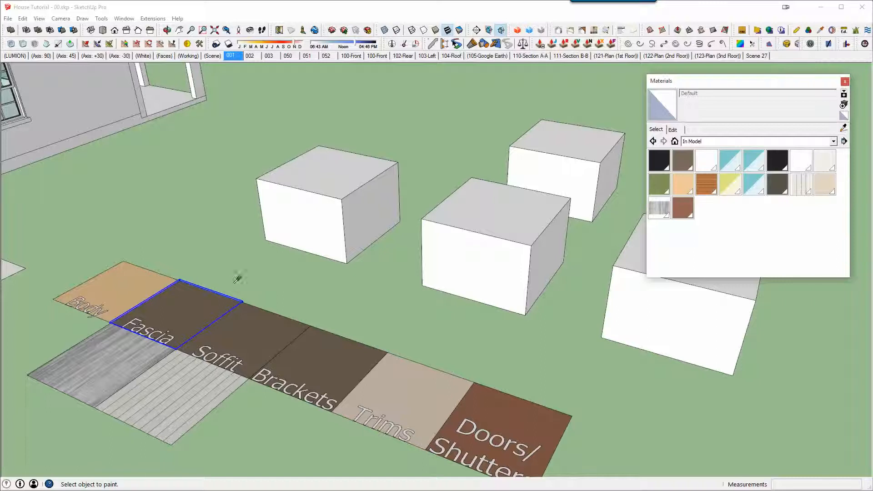
Step: Sample materials from the Fascia, Doors/Shutters, Trims and Body swatches, ending with Body's Hard Wired as the active paint
{"action": "key", "text": "alt"}
{"action": "left_click", "coordinate": [135, 284]}
{"action": "left_click", "coordinate": [175, 298]}
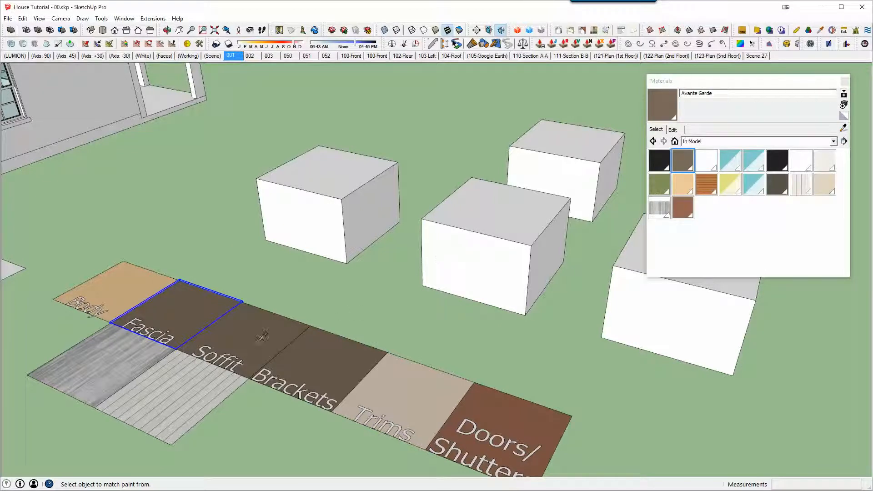
{"action": "left_click", "coordinate": [414, 398]}
{"action": "left_click", "coordinate": [494, 411]}
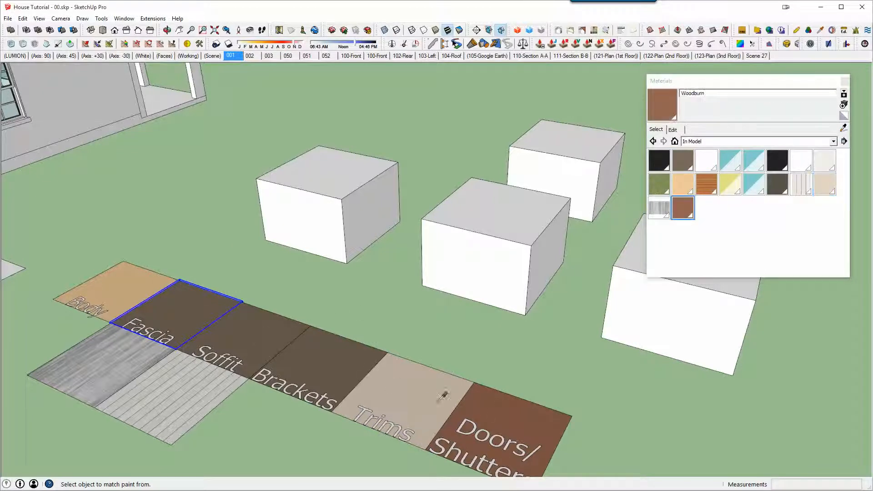
{"action": "left_click", "coordinate": [404, 380]}
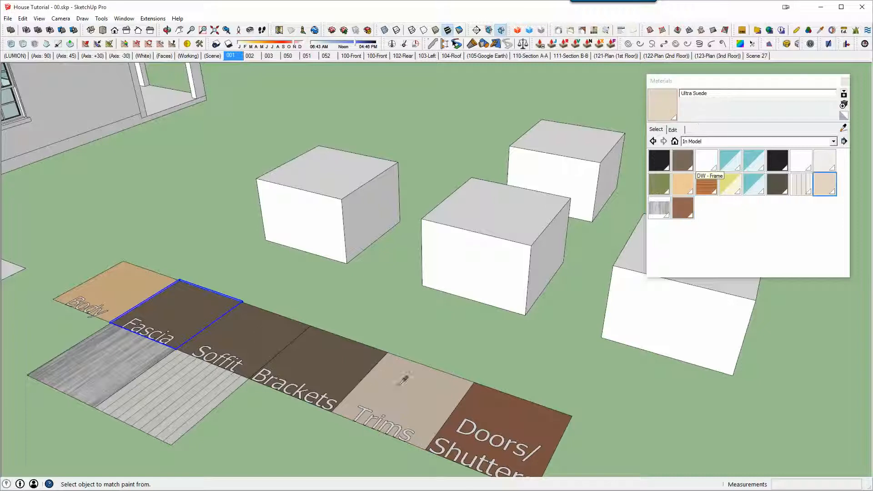
{"action": "left_click", "coordinate": [152, 276]}
{"action": "left_click", "coordinate": [193, 298]}
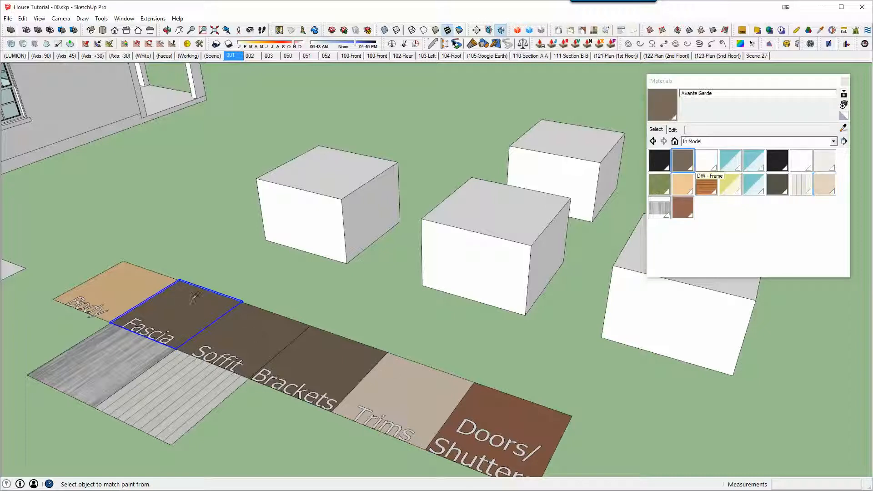
{"action": "left_click", "coordinate": [156, 286]}
Step: Paint the front face of the ungrouped box with the Hard Wired material
{"action": "mouse_move", "coordinate": [159, 314]}
{"action": "middle_mouse_down"}
{"action": "mouse_move", "coordinate": [405, 349]}
{"action": "mouse_move", "coordinate": [446, 341]}
{"action": "mouse_move", "coordinate": [454, 302]}
{"action": "mouse_move", "coordinate": [385, 338]}
{"action": "mouse_move", "coordinate": [419, 275]}
{"action": "middle_mouse_up"}
{"action": "left_click", "coordinate": [447, 285]}
{"action": "key", "text": "b"}
{"action": "left_click", "coordinate": [428, 257]}
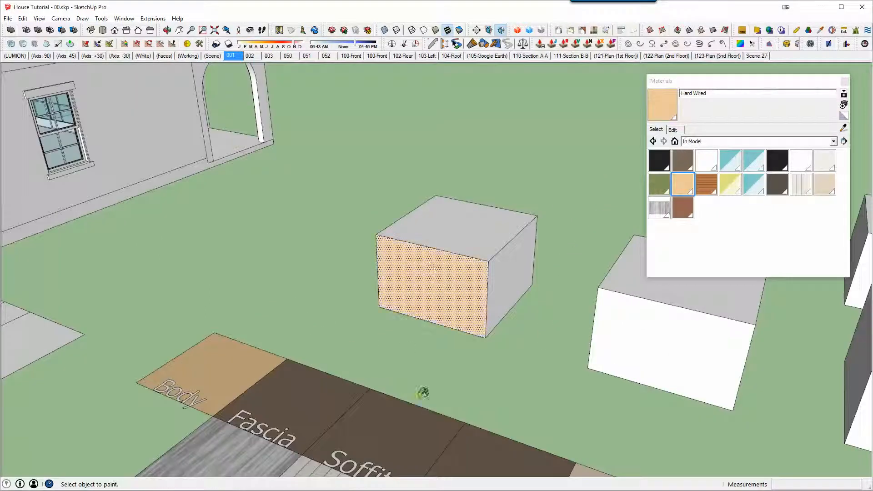
Step: Try painting the adjacent side and top faces of the ungrouped box with Hard Wired, and undo that paint
{"action": "mouse_move", "coordinate": [486, 251]}
{"action": "middle_mouse_down"}
{"action": "mouse_move", "coordinate": [353, 247]}
{"action": "mouse_move", "coordinate": [501, 296]}
{"action": "middle_mouse_up"}
{"action": "left_click", "coordinate": [507, 298]}
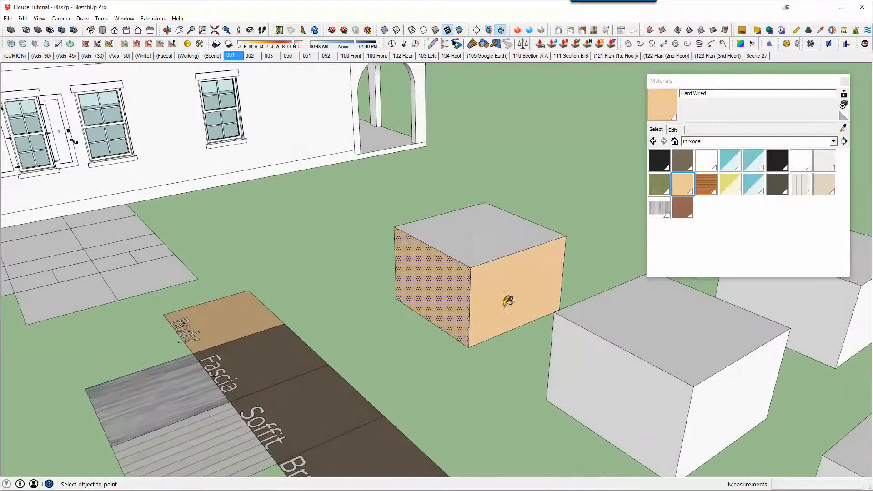
{"action": "left_click", "coordinate": [475, 242]}
{"action": "key", "text": "ctrl+z"}
{"action": "key", "text": "ctrl+z"}
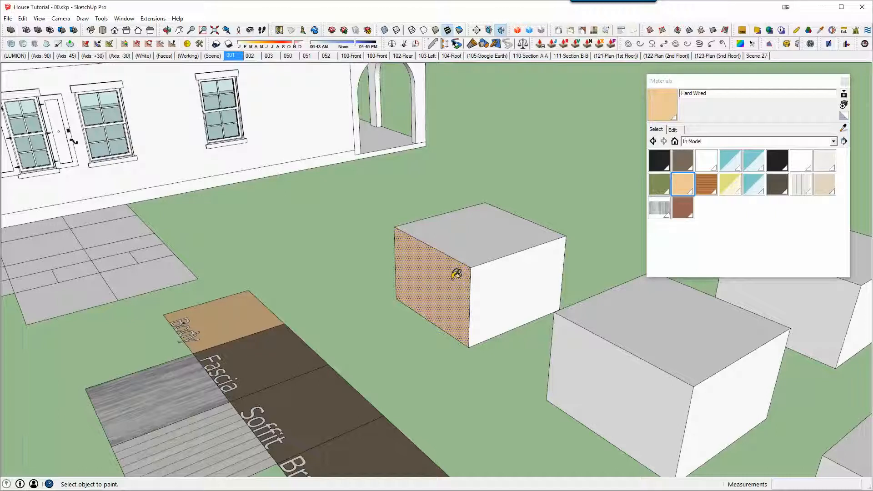
Step: Undo the front face's paint and apply Hard Wired to the selected front and top faces of the ungrouped box together
{"action": "key", "text": "space"}
{"action": "triple_click", "coordinate": [452, 279]}
{"action": "left_click", "coordinate": [472, 231]}
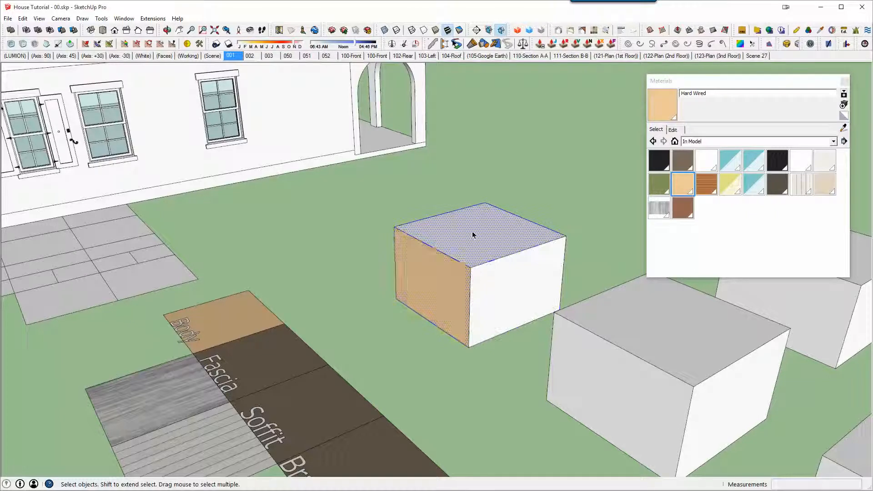
{"action": "left_click", "coordinate": [428, 272], "text": "ctrl"}
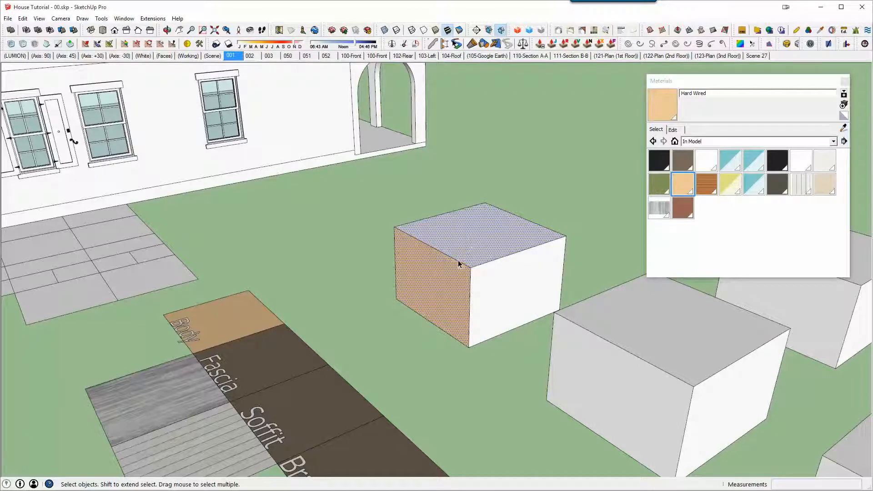
{"action": "key", "text": "ctrl+z"}
{"action": "left_click", "coordinate": [477, 244], "text": "ctrl"}
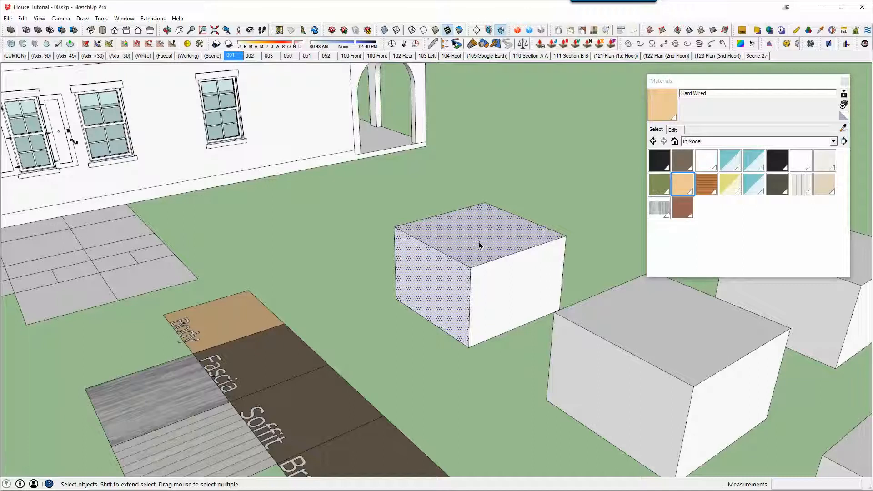
{"action": "key", "text": "b"}
{"action": "left_click", "coordinate": [486, 228]}
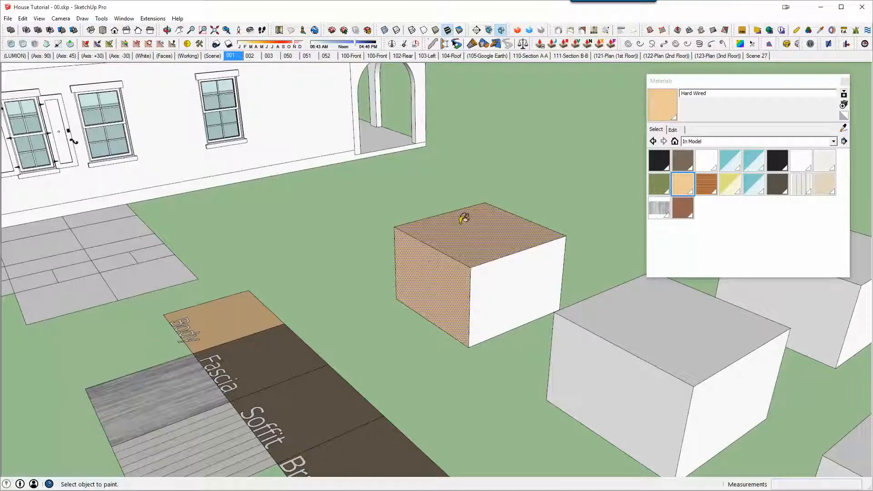
Step: Select all connected geometry of the ungrouped box and paint every face with Hard Wired
{"action": "mouse_move", "coordinate": [462, 220]}
{"action": "middle_mouse_down"}
{"action": "mouse_move", "coordinate": [462, 241]}
{"action": "mouse_move", "coordinate": [489, 242]}
{"action": "mouse_move", "coordinate": [484, 221]}
{"action": "middle_mouse_up"}
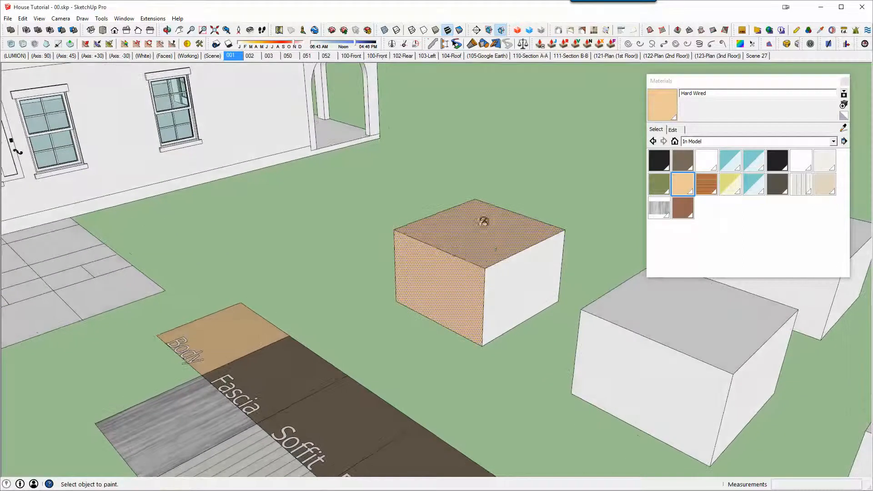
{"action": "key", "text": "space"}
{"action": "triple_click", "coordinate": [454, 274]}
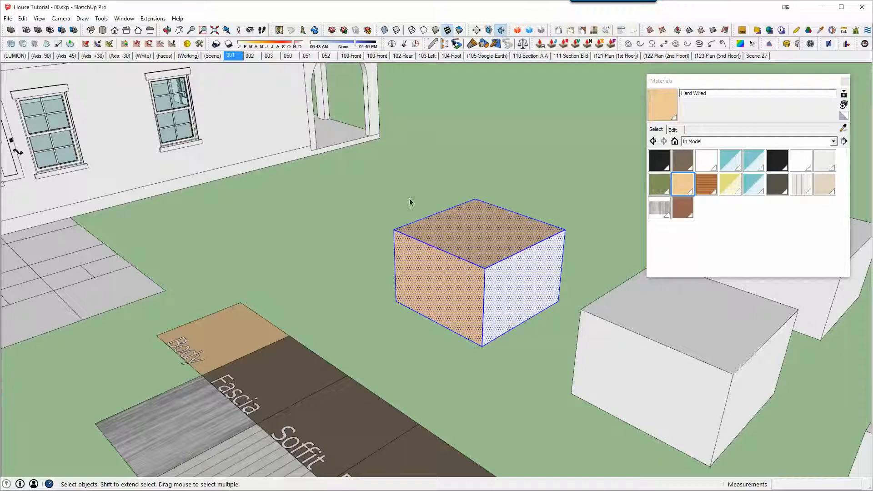
{"action": "key", "text": "b"}
{"action": "left_click", "coordinate": [531, 256]}
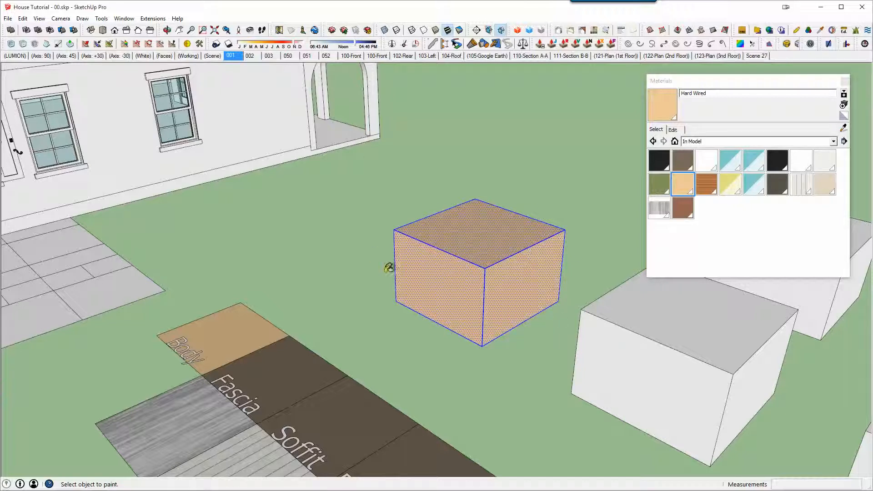
Step: Select the front middle group box and paint the whole closed group with Hard Wired
{"action": "key", "text": "o"}
{"action": "mouse_move", "coordinate": [475, 251]}
{"action": "middle_mouse_down"}
{"action": "mouse_move", "coordinate": [774, 239]}
{"action": "mouse_move", "coordinate": [810, 228]}
{"action": "mouse_move", "coordinate": [521, 287]}
{"action": "mouse_move", "coordinate": [497, 273]}
{"action": "middle_mouse_up"}
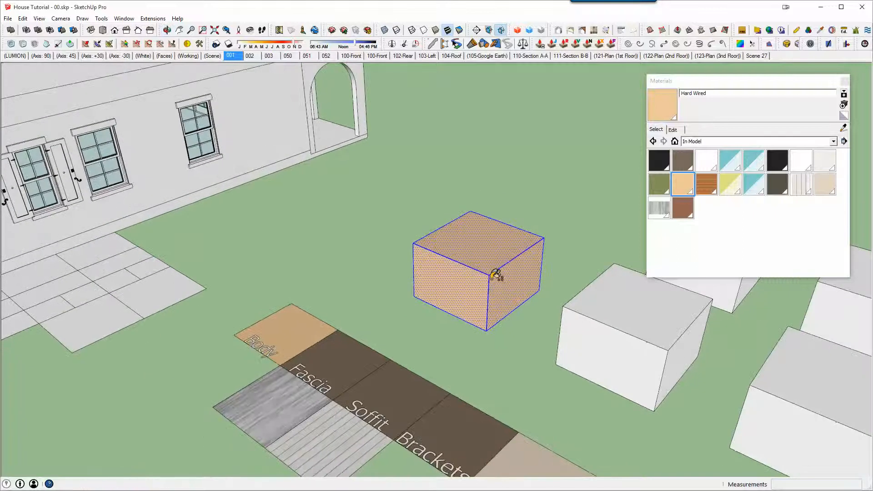
{"action": "mouse_move", "coordinate": [643, 335]}
{"action": "middle_mouse_down"}
{"action": "mouse_move", "coordinate": [559, 304]}
{"action": "mouse_move", "coordinate": [552, 273]}
{"action": "middle_mouse_up"}
{"action": "left_click", "coordinate": [533, 252]}
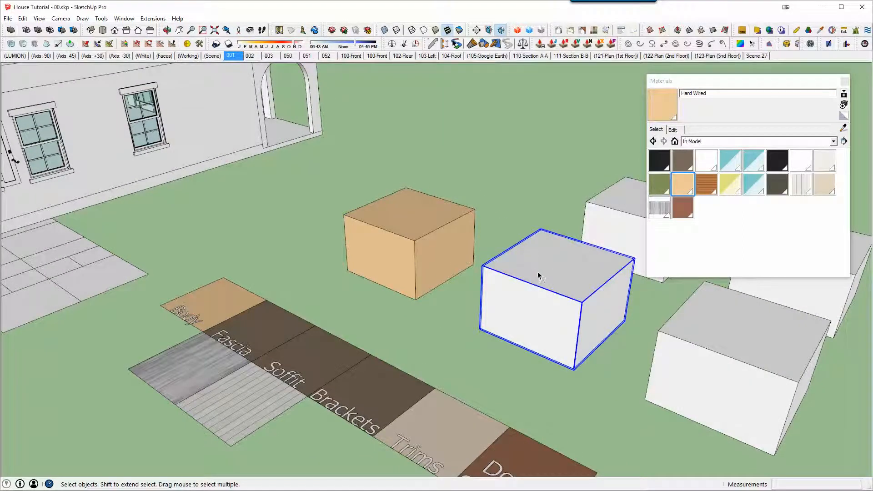
{"action": "middle_click_drag", "start_coordinate": [608, 321], "coordinate": [535, 311], "text": "shift"}
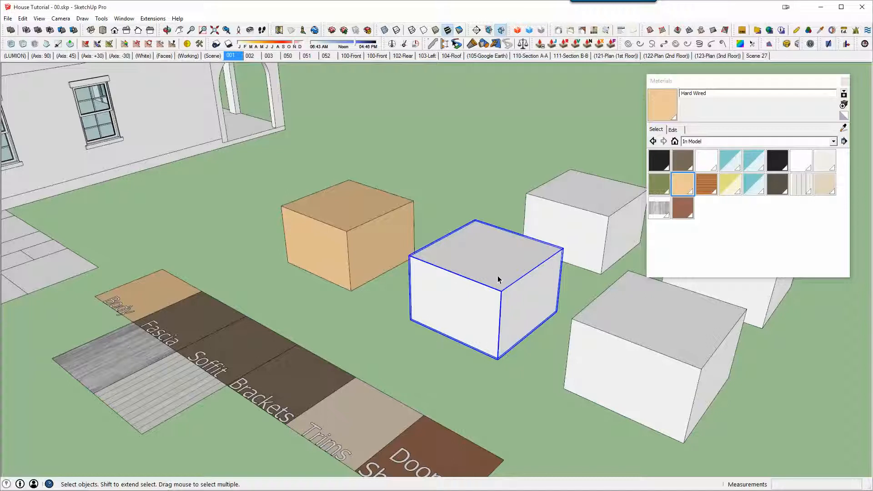
{"action": "key", "text": "b"}
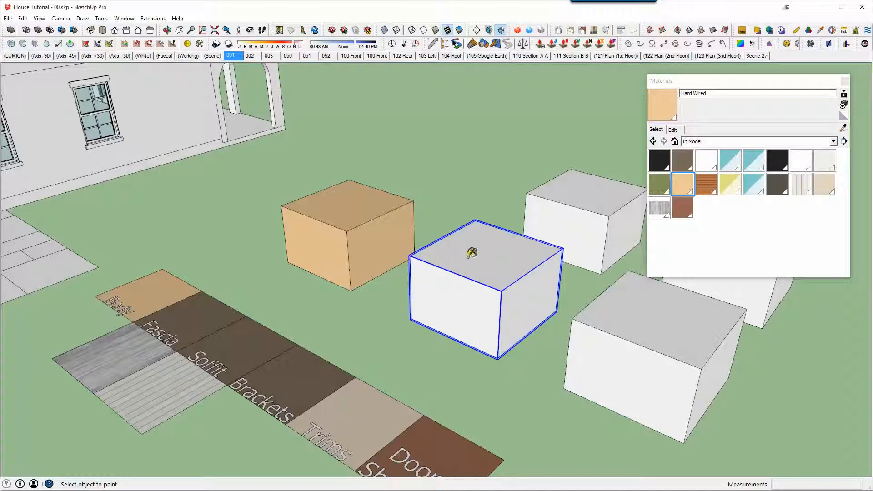
{"action": "left_click", "coordinate": [472, 254]}
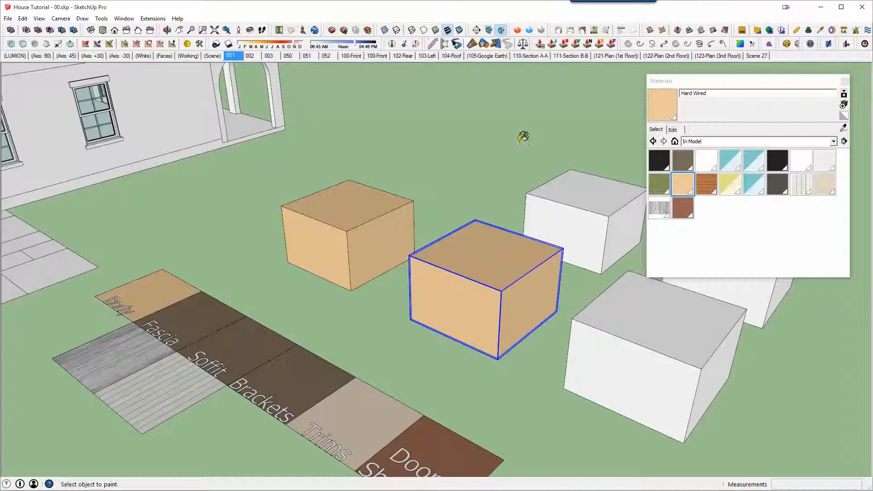
Step: Open the painted group and paint its top and two visible side faces with Avante Garde sampled from the dark brown swatches
{"action": "middle_click_drag", "start_coordinate": [445, 267], "coordinate": [444, 268]}
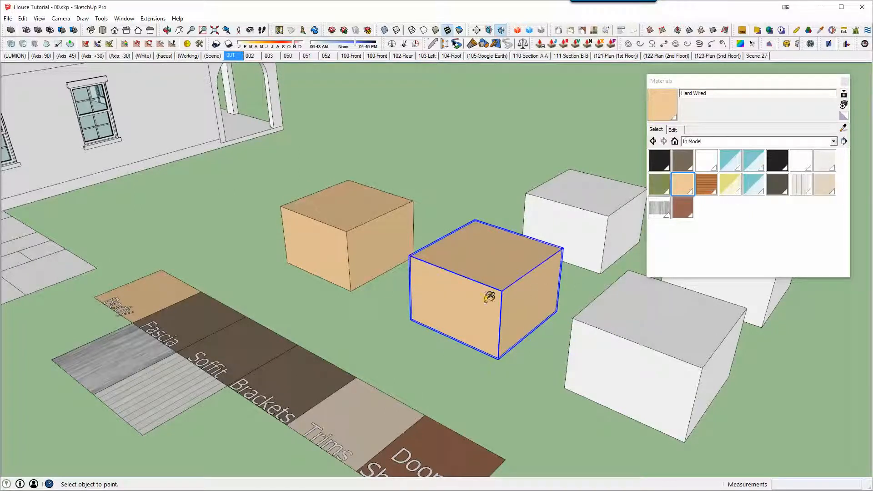
{"action": "middle_click_drag", "start_coordinate": [509, 289], "coordinate": [490, 261]}
{"action": "double_click", "coordinate": [490, 268]}
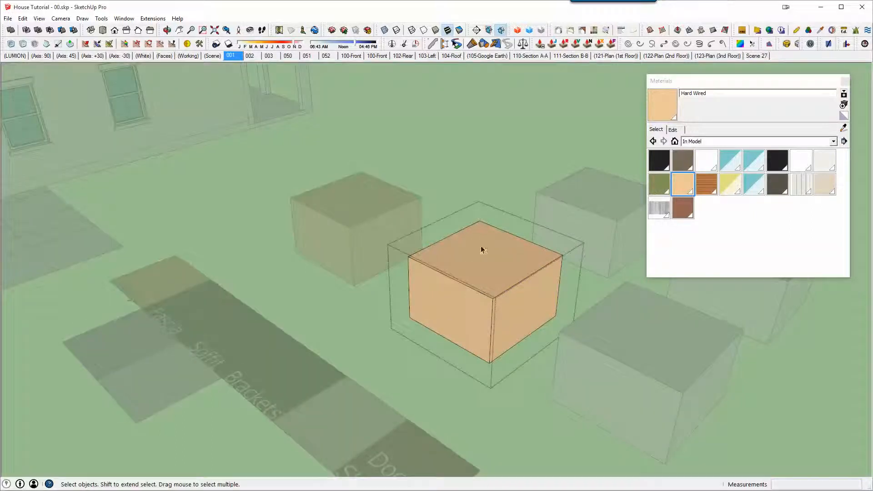
{"action": "key", "text": "b"}
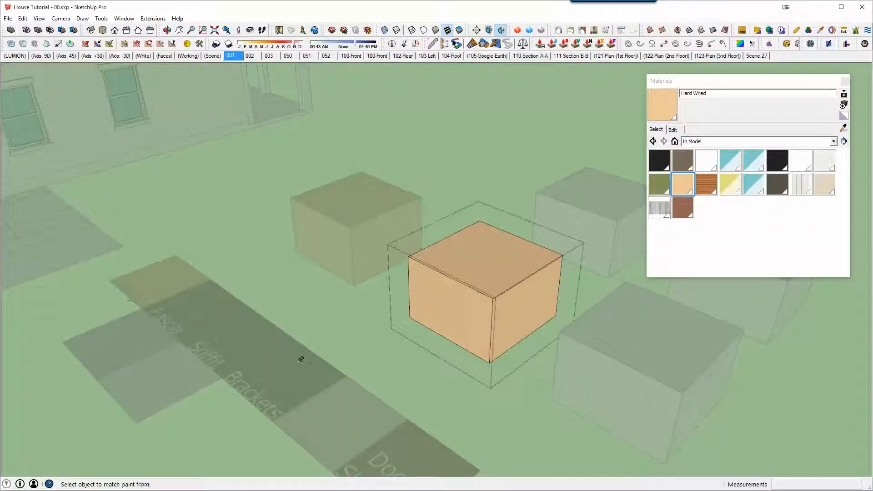
{"action": "left_click", "coordinate": [302, 360], "text": "alt"}
{"action": "left_click", "coordinate": [497, 258]}
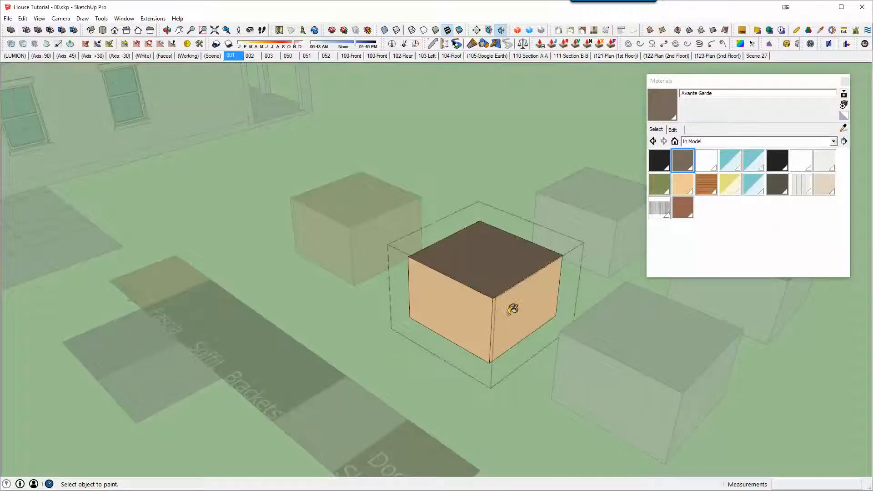
{"action": "left_click", "coordinate": [513, 309]}
{"action": "left_click", "coordinate": [481, 306]}
{"action": "middle_click_drag", "start_coordinate": [497, 292], "coordinate": [511, 302]}
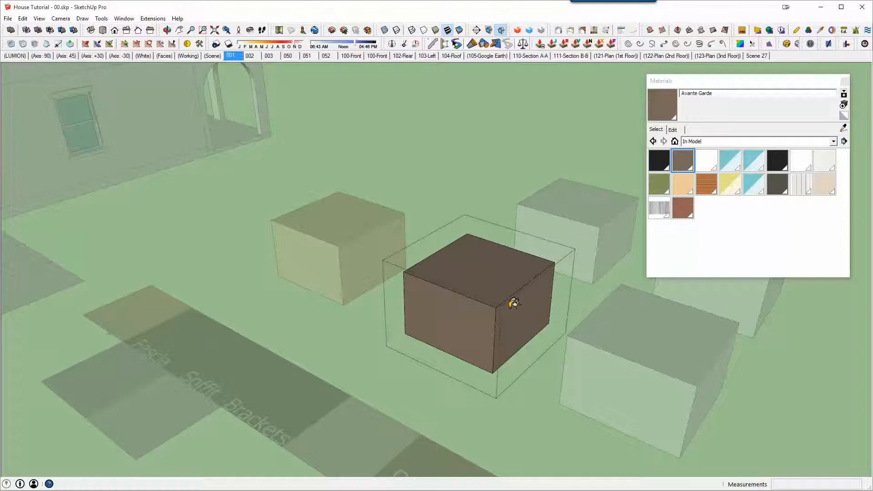
Step: Close the group and paint the whole closed group with Woodburn sampled from the Doors/Shutters swatch
{"action": "key", "text": "space"}
{"action": "key", "text": "Escape"}
{"action": "mouse_move", "coordinate": [460, 301]}
{"action": "middle_mouse_down"}
{"action": "mouse_move", "coordinate": [566, 332]}
{"action": "mouse_move", "coordinate": [792, 309]}
{"action": "mouse_move", "coordinate": [438, 288]}
{"action": "middle_mouse_up"}
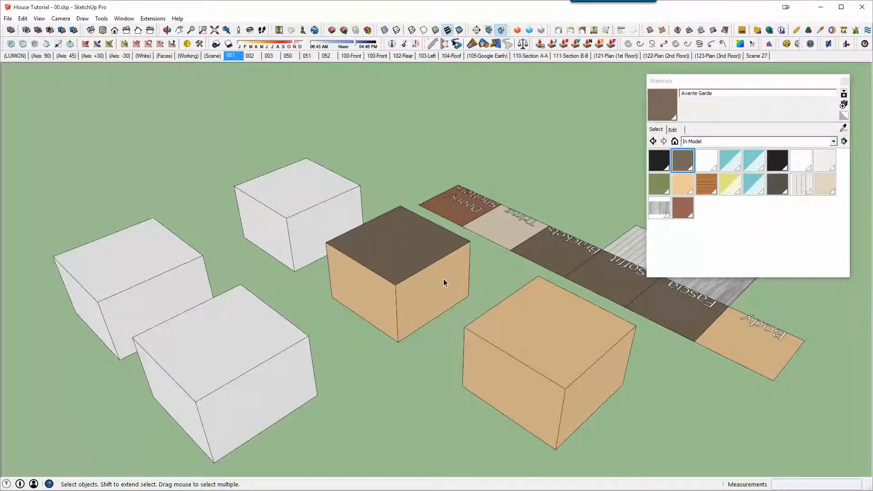
{"action": "middle_click_drag", "start_coordinate": [436, 281], "coordinate": [432, 243]}
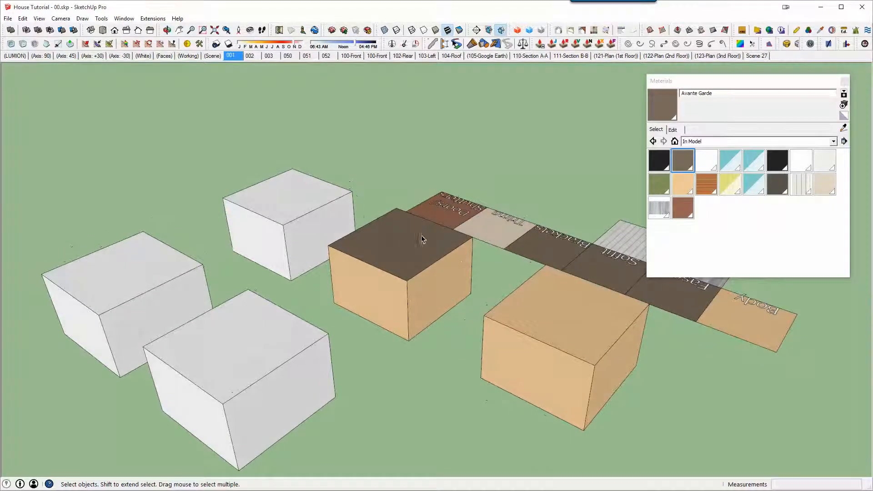
{"action": "key", "text": "b"}
{"action": "left_click", "coordinate": [441, 215], "text": "alt"}
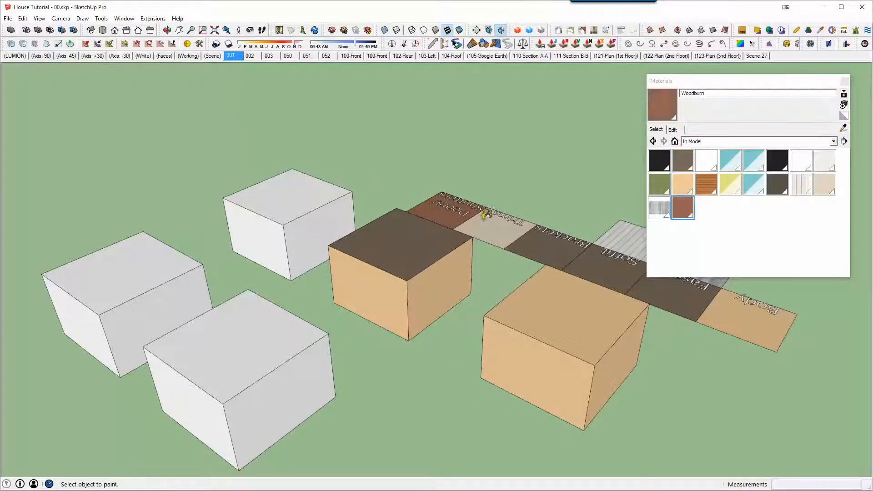
{"action": "left_click", "coordinate": [430, 270]}
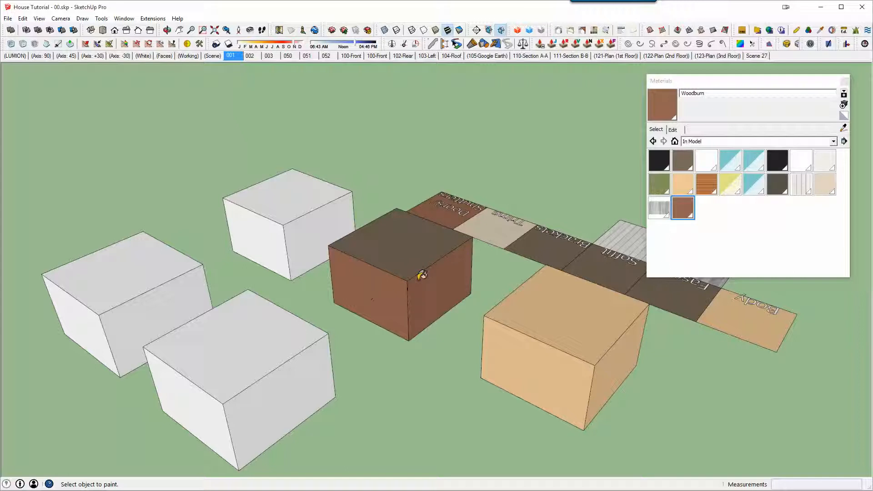
{"action": "key", "text": "space"}
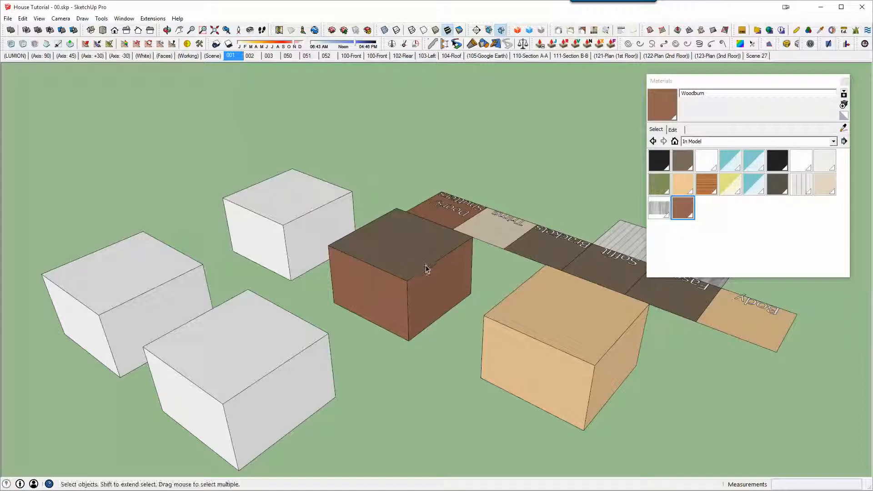
Step: Sample the Default material from the unpainted box behind and paint the closed middle group with it
{"action": "middle_click_drag", "start_coordinate": [426, 273], "coordinate": [133, 303]}
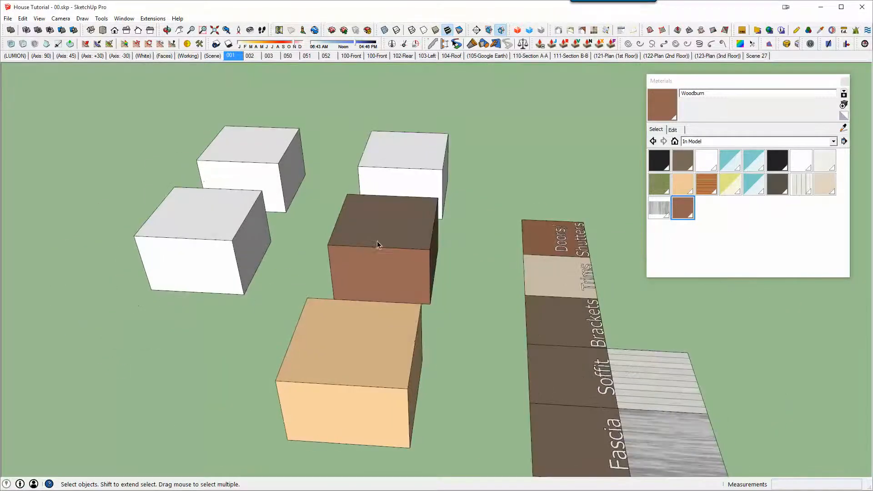
{"action": "key", "text": "b"}
{"action": "left_click", "coordinate": [404, 156], "text": "alt"}
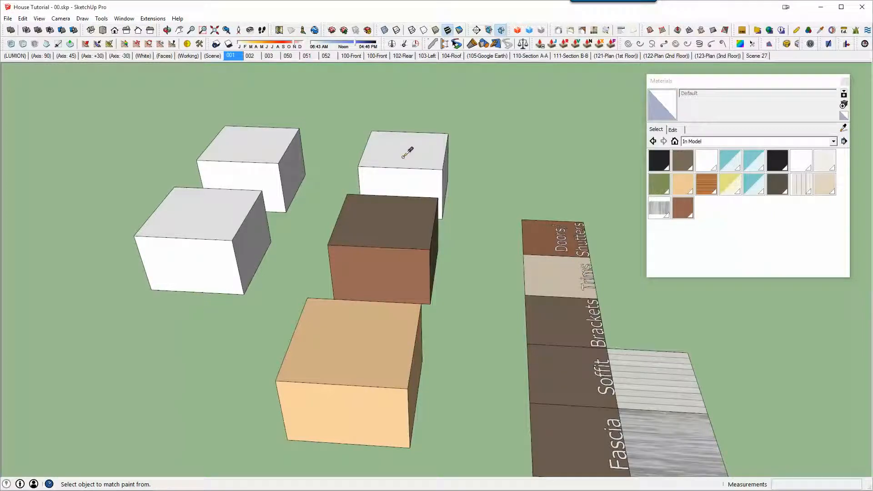
{"action": "left_click", "coordinate": [386, 227]}
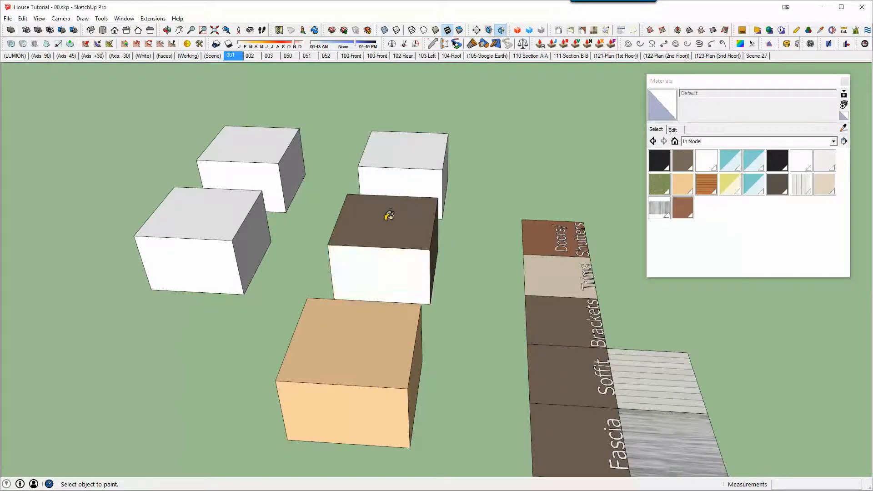
Step: Examine the middle group's top and side faces, comparing how they appear with the group open and closed
{"action": "middle_click_drag", "start_coordinate": [386, 219], "coordinate": [593, 242]}
{"action": "scroll", "coordinate": [381, 300], "scroll_direction": "up", "scroll_amount": 3}
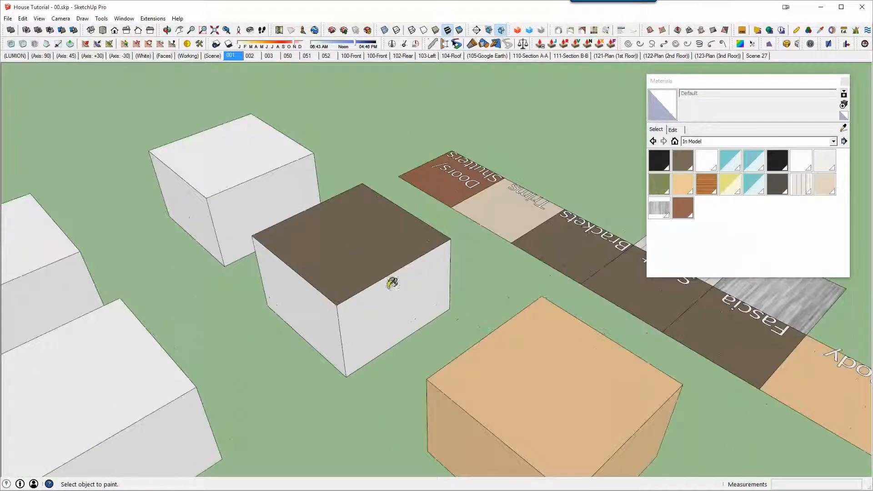
{"action": "middle_click_drag", "start_coordinate": [391, 308], "coordinate": [367, 284]}
{"action": "double_click", "coordinate": [367, 282]}
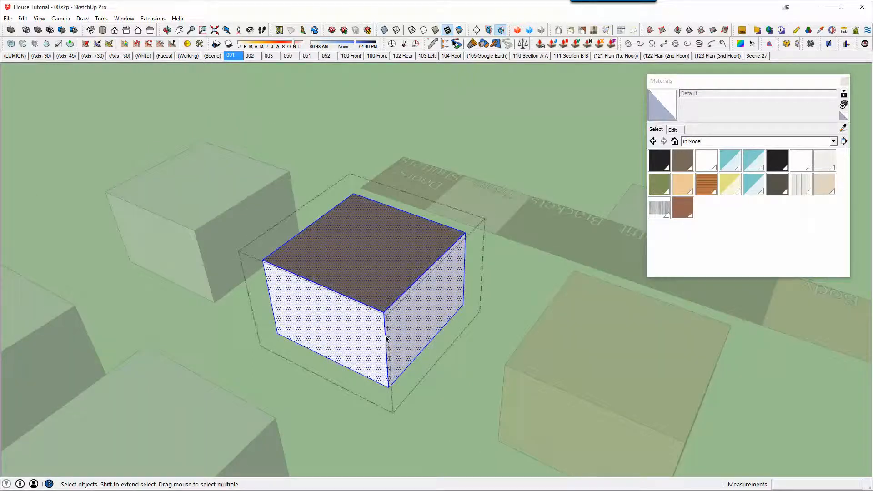
{"action": "middle_click_drag", "start_coordinate": [385, 336], "coordinate": [369, 336]}
{"action": "key", "text": "Escape"}
{"action": "left_click", "coordinate": [404, 261]}
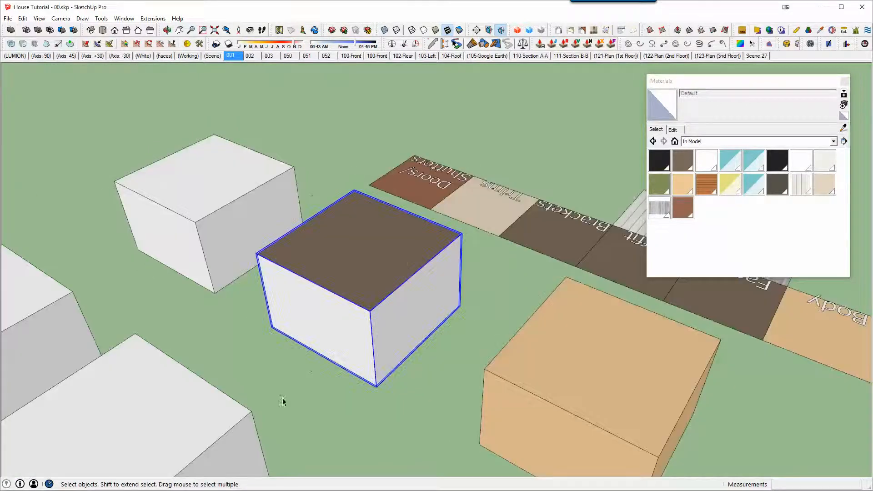
{"action": "double_click", "coordinate": [382, 249]}
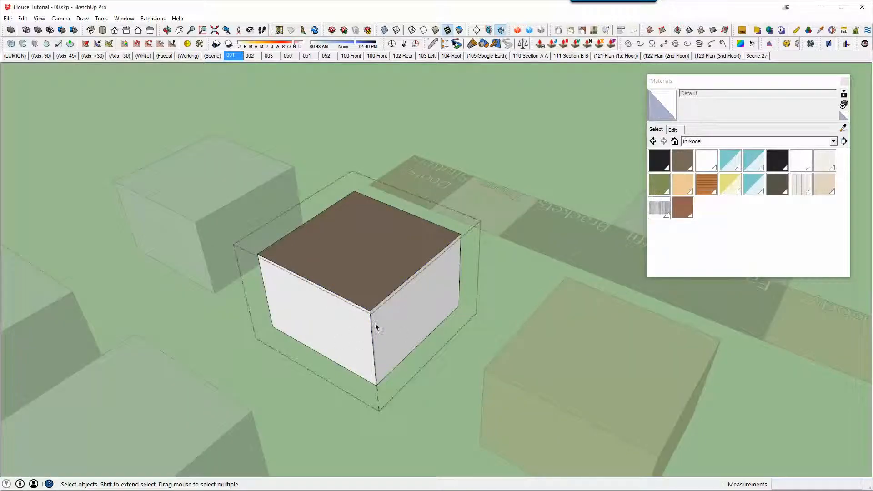
{"action": "key", "text": "Escape"}
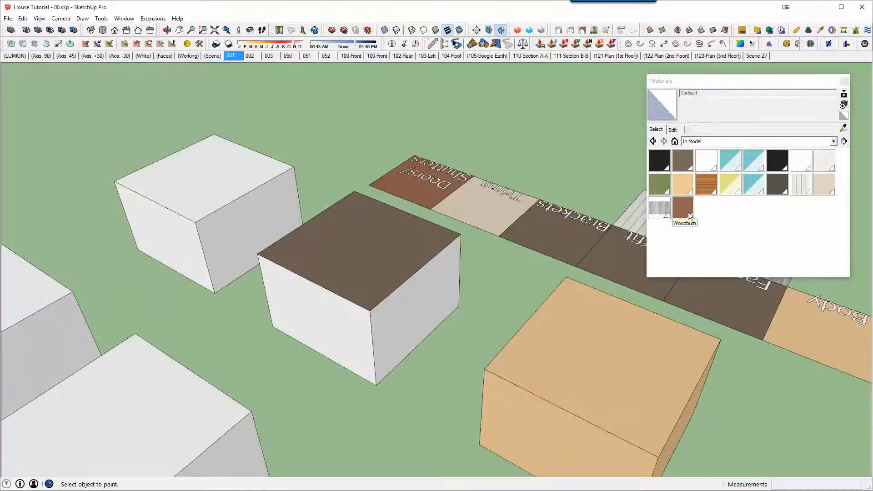
Step: Paint the closed middle group with GENERAL - Site - Grass and undo the paint
{"action": "left_click", "coordinate": [660, 184]}
{"action": "left_click", "coordinate": [394, 329]}
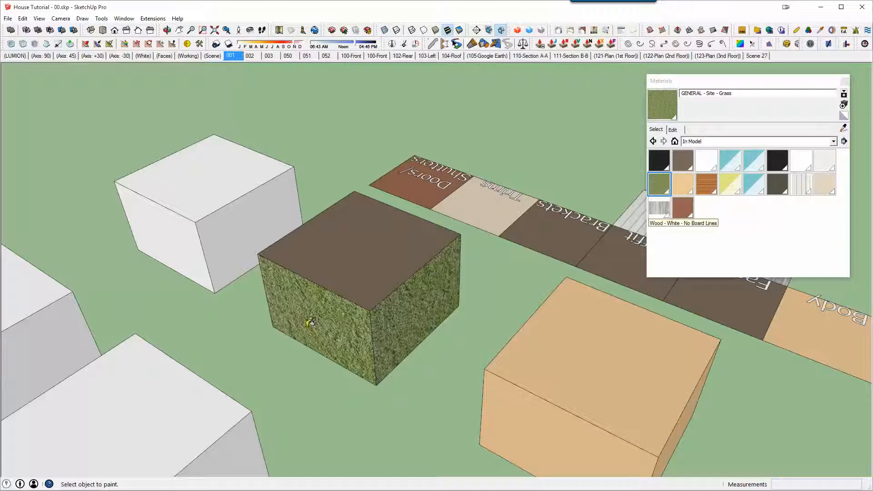
{"action": "key", "text": "ctrl+z"}
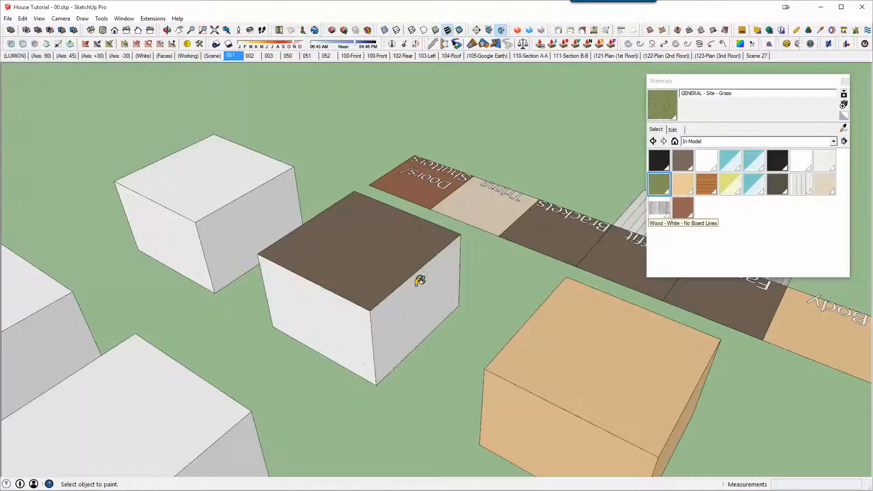
Step: Open the middle group, select all its connected geometry and reset every face to the Default material
{"action": "middle_click_drag", "start_coordinate": [420, 280], "coordinate": [465, 291]}
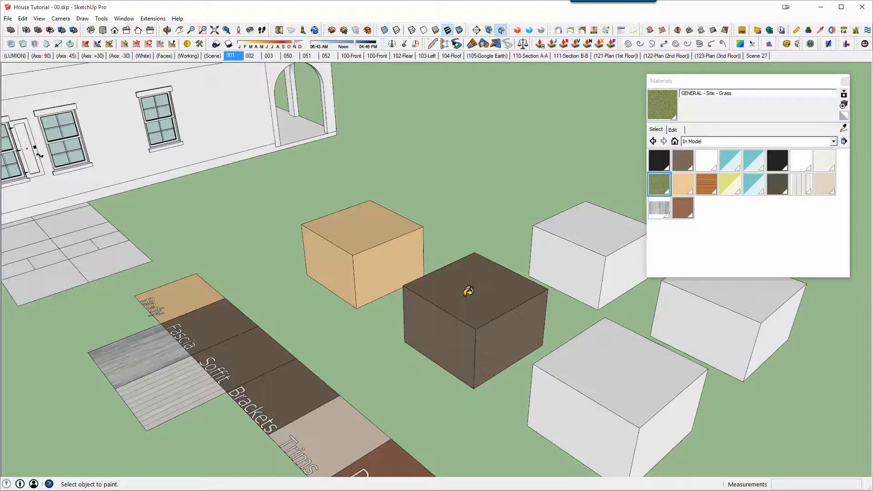
{"action": "middle_click_drag", "start_coordinate": [469, 291], "coordinate": [453, 332]}
{"action": "key", "text": "space"}
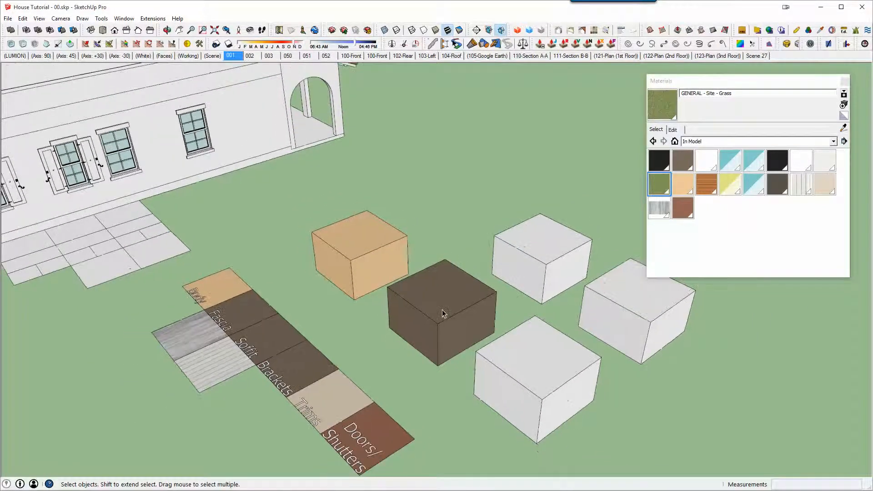
{"action": "middle_click_drag", "start_coordinate": [444, 312], "coordinate": [352, 342]}
{"action": "scroll", "coordinate": [458, 316], "scroll_direction": "up", "scroll_amount": 5}
{"action": "left_click", "coordinate": [459, 314]}
{"action": "double_click", "coordinate": [457, 313]}
{"action": "triple_click", "coordinate": [457, 313]}
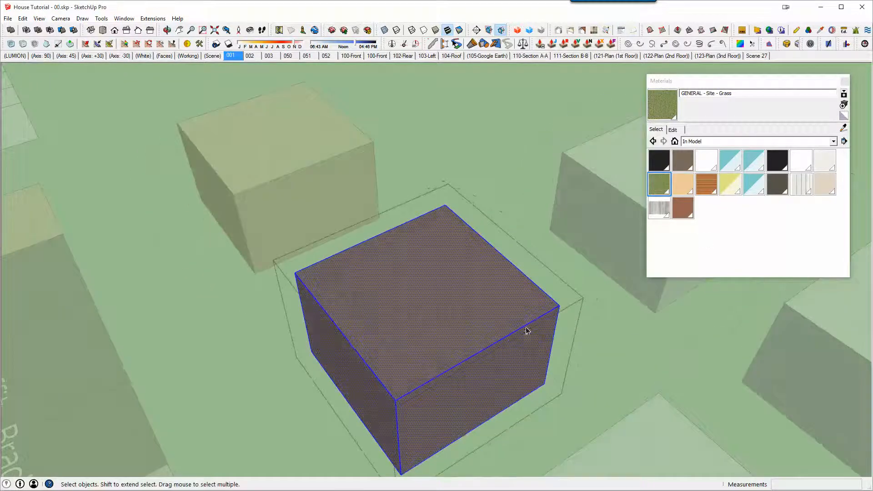
{"action": "left_click", "coordinate": [843, 116]}
{"action": "left_click", "coordinate": [460, 271]}
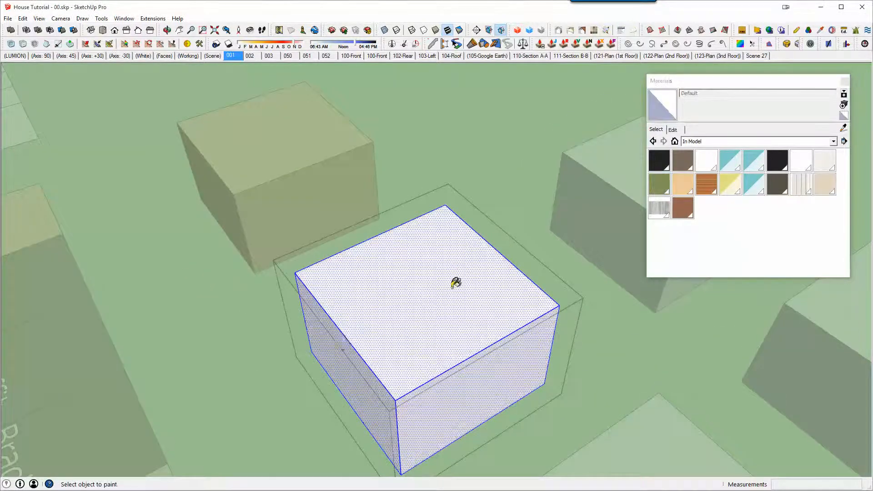
Step: Copy one edge of the group's top face 6 inches inward and array the copy 8x to form parallel strips
{"action": "key", "text": "space"}
{"action": "left_click", "coordinate": [349, 340]}
{"action": "key", "text": "m"}
{"action": "key", "text": "ctrl"}
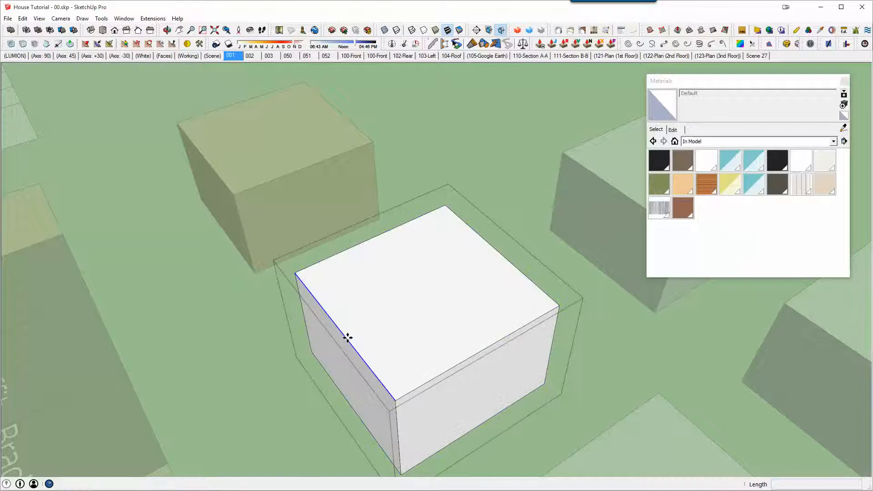
{"action": "left_click", "coordinate": [347, 339]}
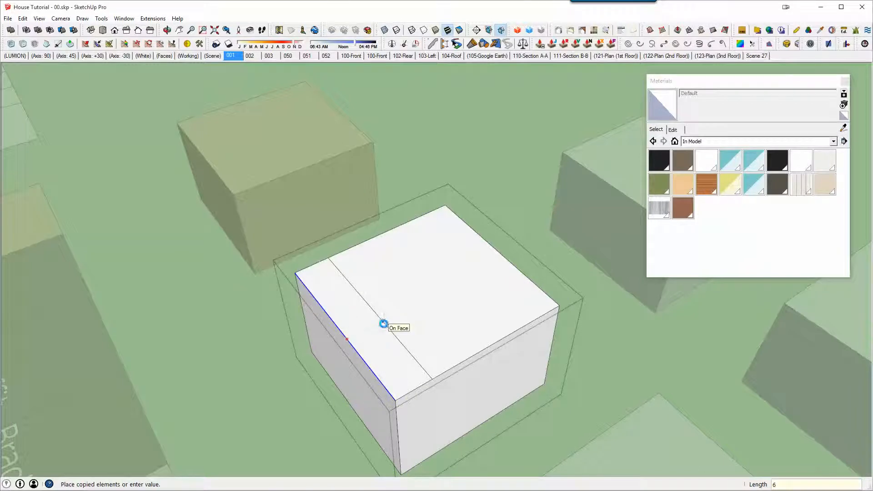
{"action": "type", "text": "6"}
{"action": "key", "text": "Return"}
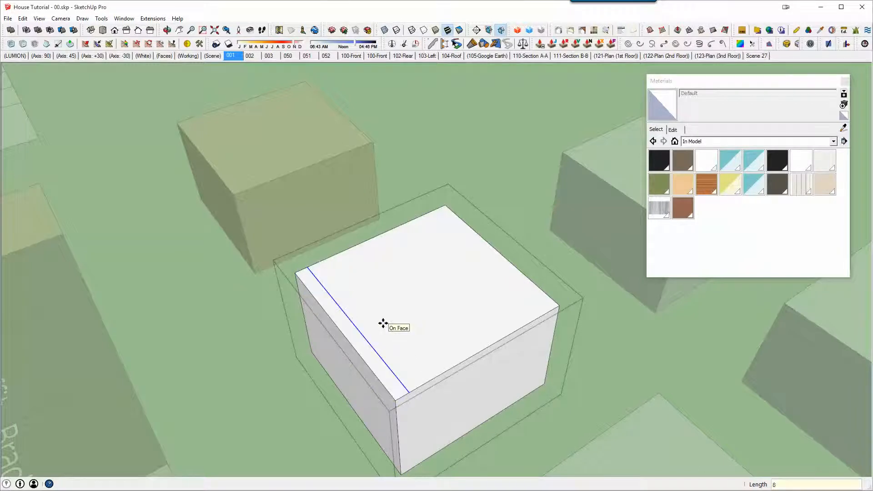
{"action": "type", "text": "8x"}
{"action": "key", "text": "Return"}
{"action": "key", "text": "space"}
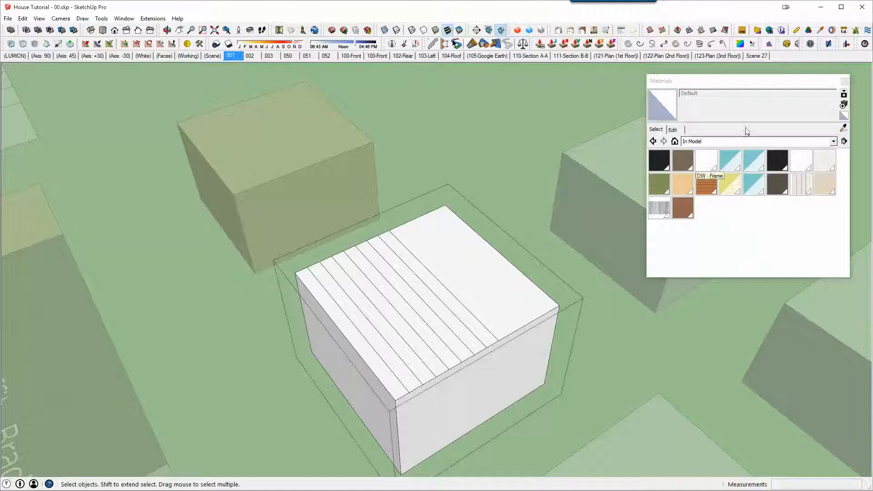
Step: Paint alternate strips and the wide remaining area of the top face with Color_000 from the Colors collection, and close the group
{"action": "left_click", "coordinate": [677, 141]}
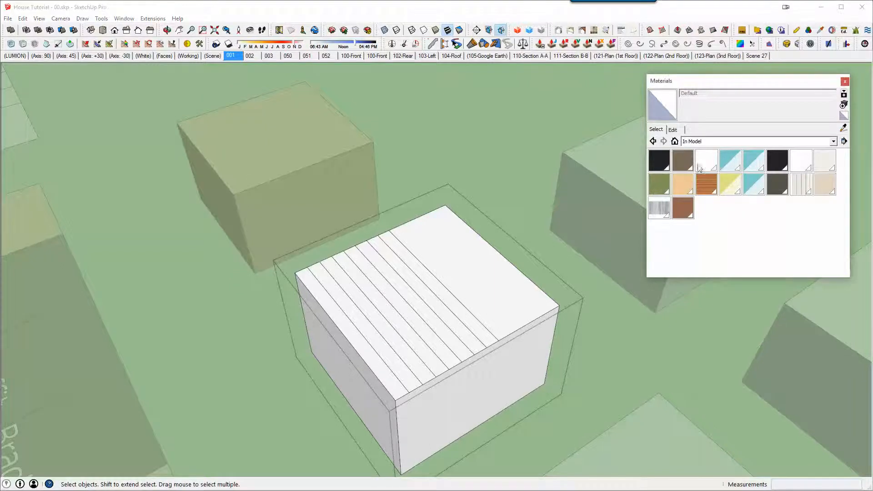
{"action": "left_click", "coordinate": [728, 141]}
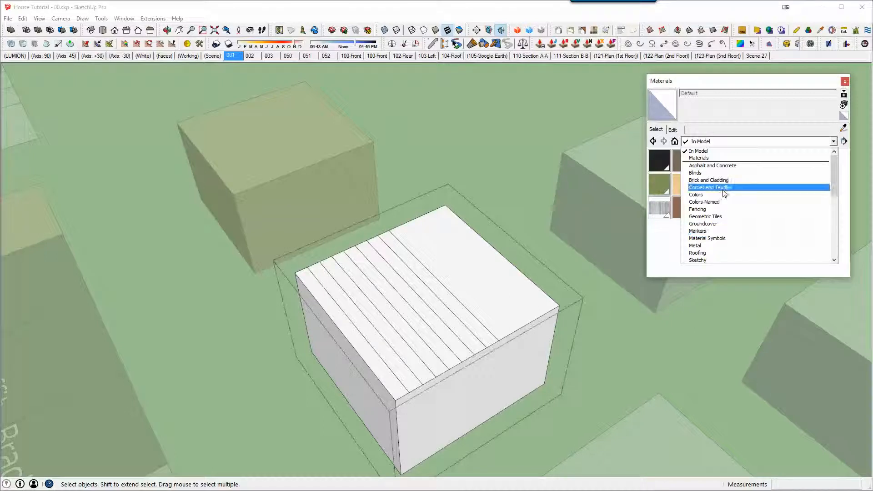
{"action": "left_click", "coordinate": [711, 194]}
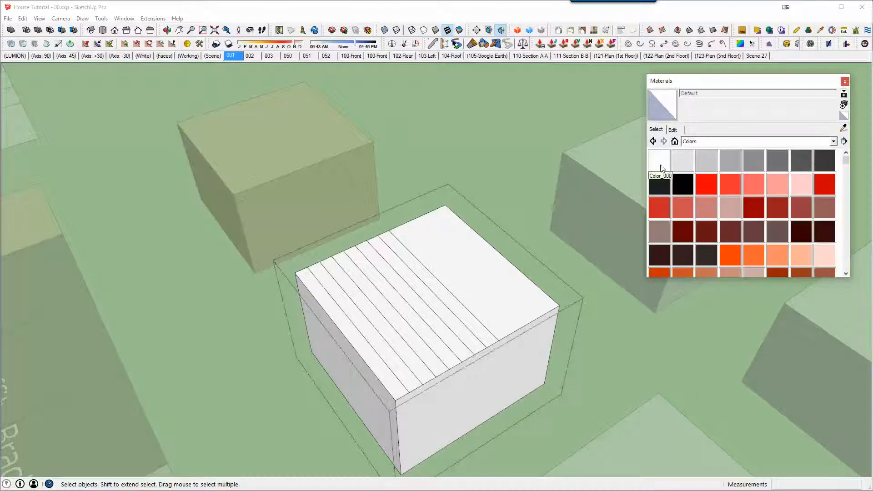
{"action": "left_click", "coordinate": [659, 160]}
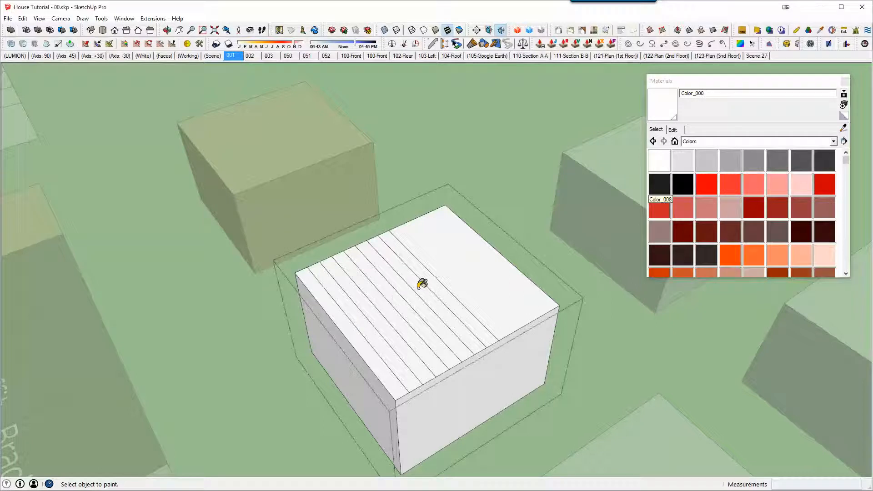
{"action": "key", "text": "space"}
{"action": "key", "text": "Escape"}
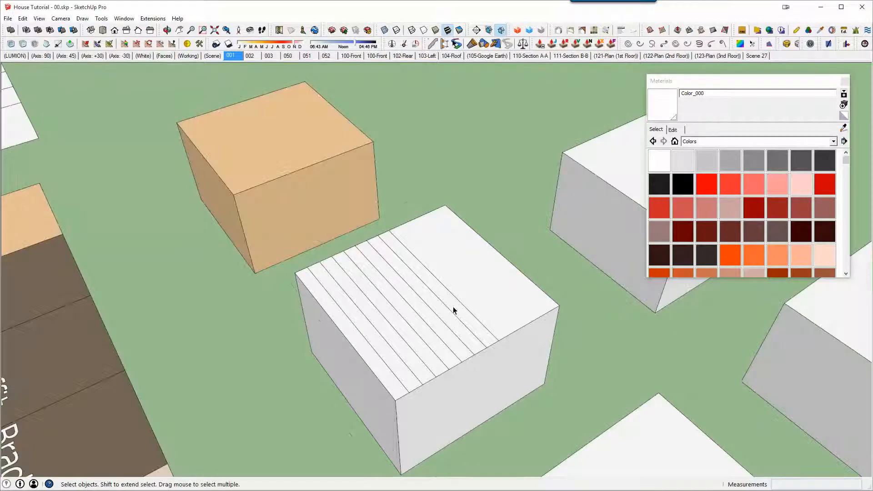
Step: Copy the striped group about 18 feet away to the open ground behind the tan box
{"action": "scroll", "coordinate": [411, 358], "scroll_direction": "down", "scroll_amount": 3}
{"action": "left_click", "coordinate": [413, 354]}
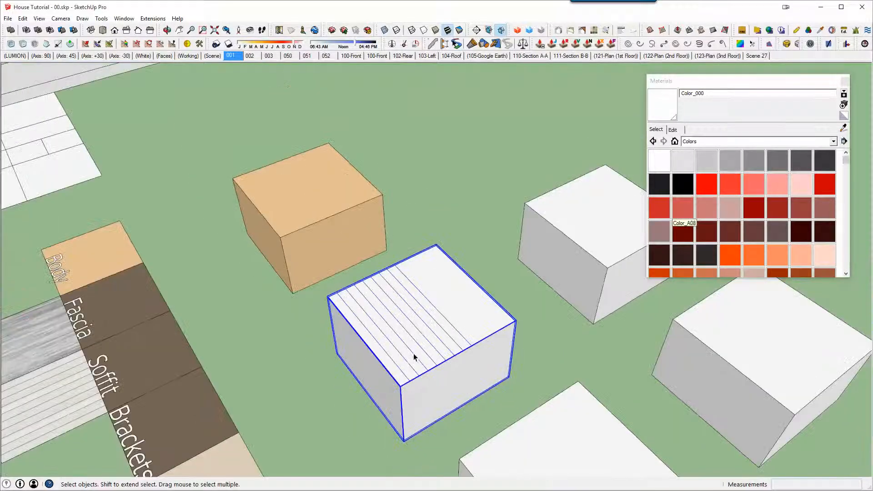
{"action": "middle_click_drag", "start_coordinate": [413, 353], "coordinate": [405, 390]}
{"action": "right_click", "coordinate": [404, 358]}
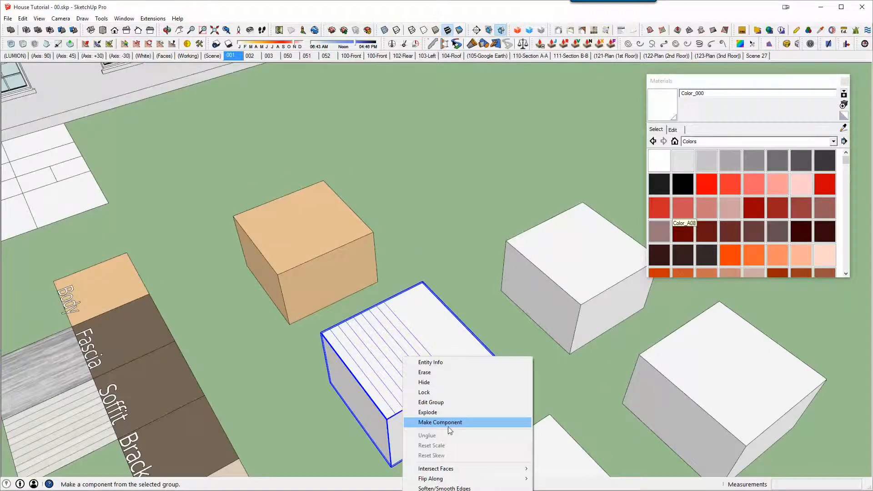
{"action": "left_click", "coordinate": [367, 332]}
{"action": "scroll", "coordinate": [367, 329], "scroll_direction": "down", "scroll_amount": 3}
{"action": "key", "text": "m"}
{"action": "key", "text": "ctrl"}
{"action": "left_click", "coordinate": [384, 341]}
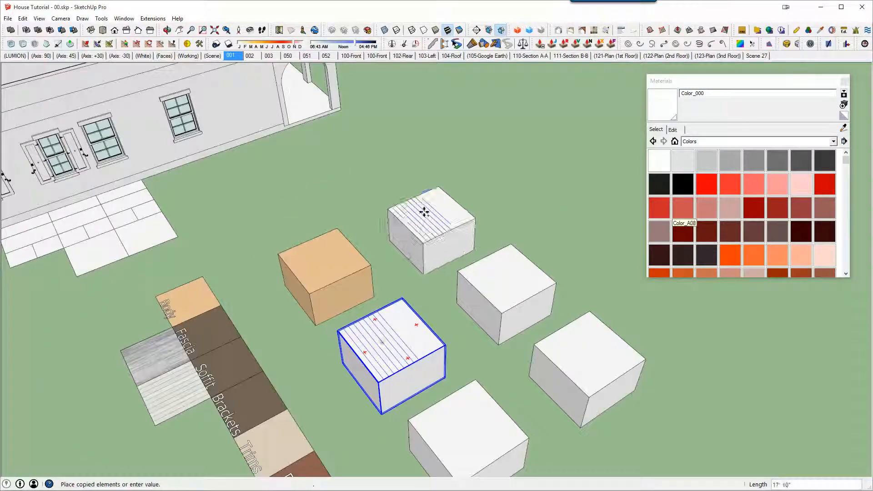
{"action": "left_click", "coordinate": [425, 213]}
{"action": "left_click", "coordinate": [420, 228]}
{"action": "key", "text": "space"}
Step: Convert the copied striped box into a component and place a copy of it about 9' 4" away, behind it
{"action": "right_click", "coordinate": [433, 210]}
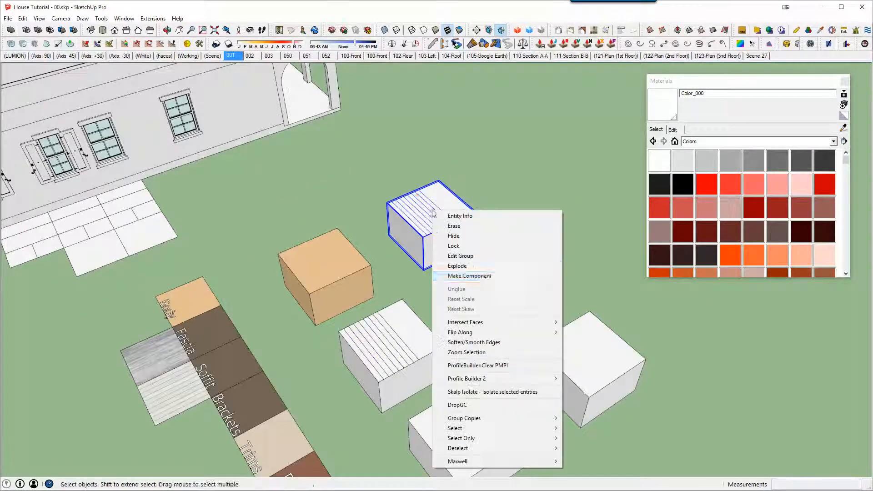
{"action": "left_click", "coordinate": [485, 277]}
{"action": "left_click", "coordinate": [439, 206]}
{"action": "key", "text": "m"}
{"action": "key", "text": "ctrl"}
{"action": "left_click", "coordinate": [433, 216]}
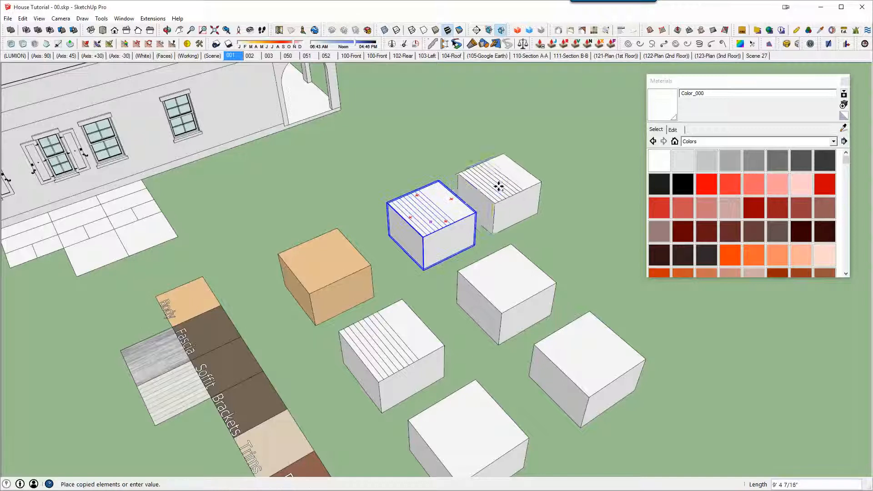
{"action": "left_click", "coordinate": [500, 187]}
{"action": "key", "text": "space"}
Step: Select the first striped component and paint the closed component with Color_A07
{"action": "scroll", "coordinate": [448, 206], "scroll_direction": "up", "scroll_amount": 3}
{"action": "left_click", "coordinate": [433, 218]}
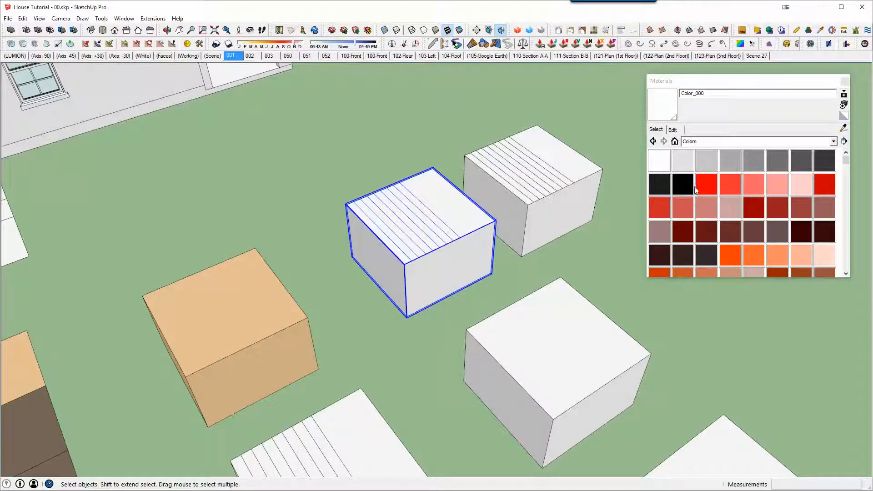
{"action": "left_click", "coordinate": [662, 200]}
{"action": "left_click", "coordinate": [414, 224]}
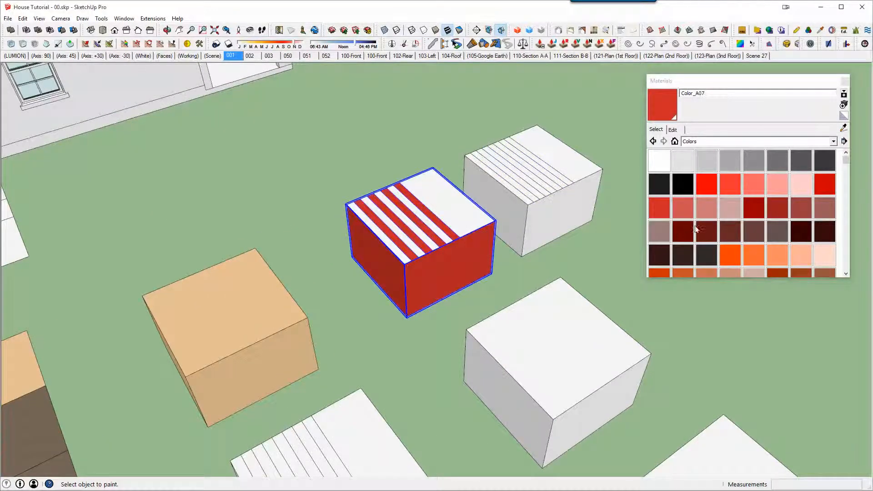
Step: Paint the second closed striped component, behind the red one, with Color_F06 from the Colors collection
{"action": "left_click", "coordinate": [846, 209]}
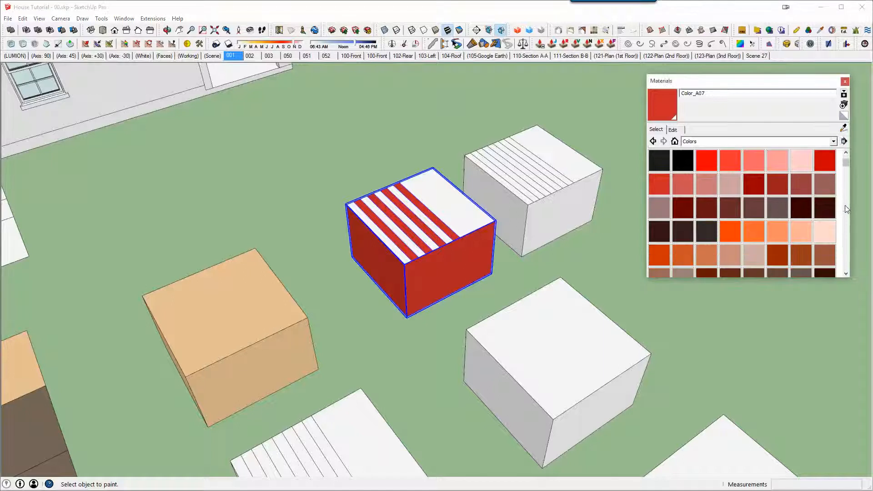
{"action": "scroll", "coordinate": [846, 209], "scroll_direction": "down", "scroll_amount": 4}
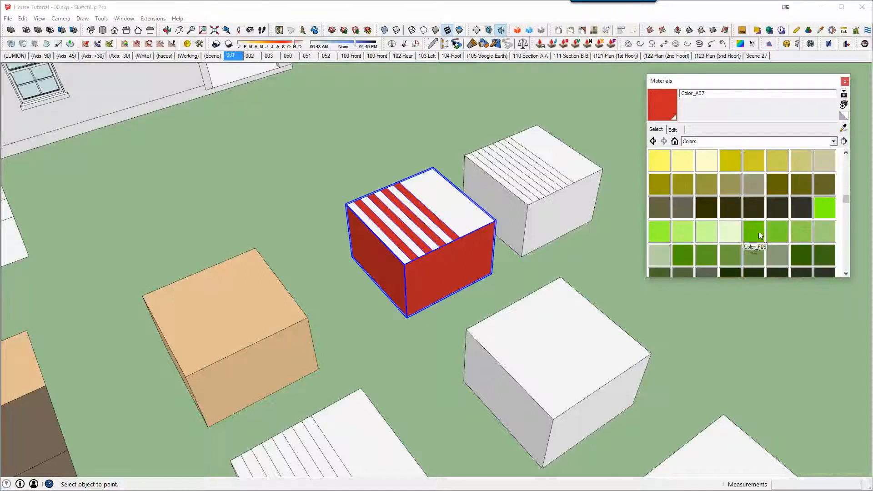
{"action": "left_click", "coordinate": [761, 235]}
{"action": "left_click", "coordinate": [532, 191]}
{"action": "scroll", "coordinate": [528, 191], "scroll_direction": "up", "scroll_amount": 3}
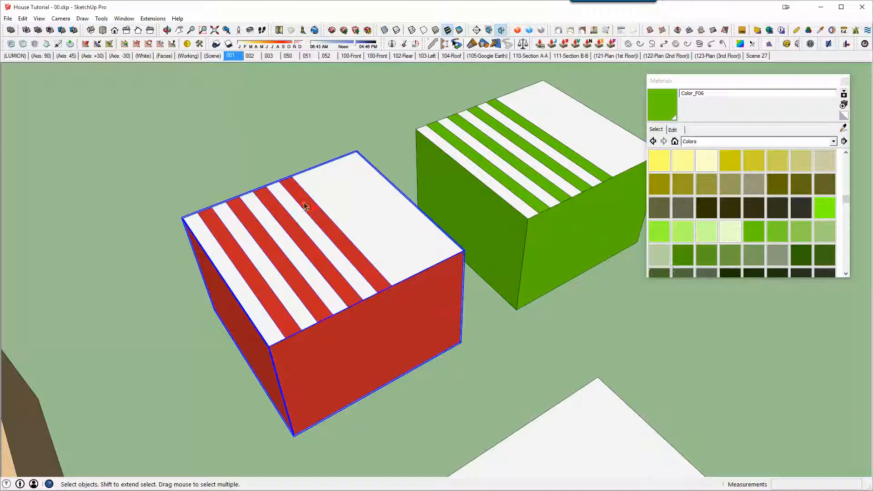
{"action": "middle_click_drag", "start_coordinate": [341, 248], "coordinate": [514, 247]}
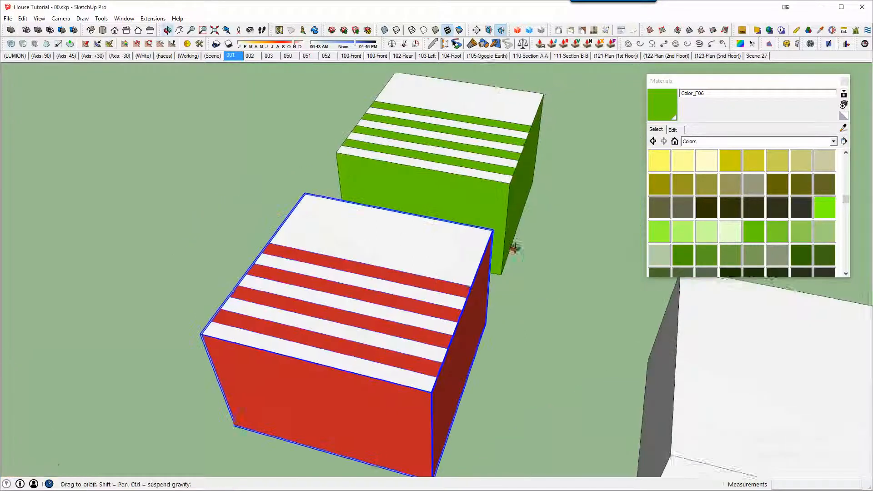
Step: Select both the green and the red striped components and delete them
{"action": "left_click", "coordinate": [435, 214]}
{"action": "scroll", "coordinate": [372, 264], "scroll_direction": "down", "scroll_amount": 4}
{"action": "middle_click_drag", "start_coordinate": [370, 269], "coordinate": [464, 179]}
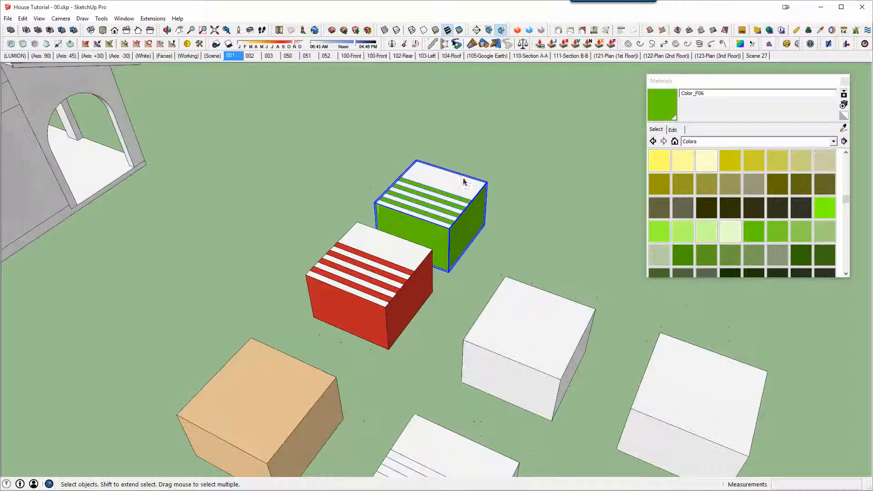
{"action": "left_click", "coordinate": [326, 289], "text": "shift"}
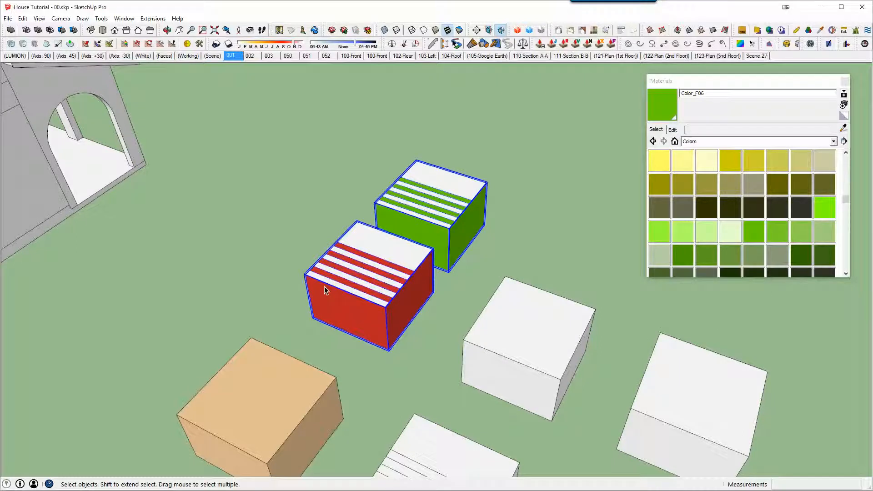
{"action": "middle_click_drag", "start_coordinate": [329, 284], "coordinate": [275, 278]}
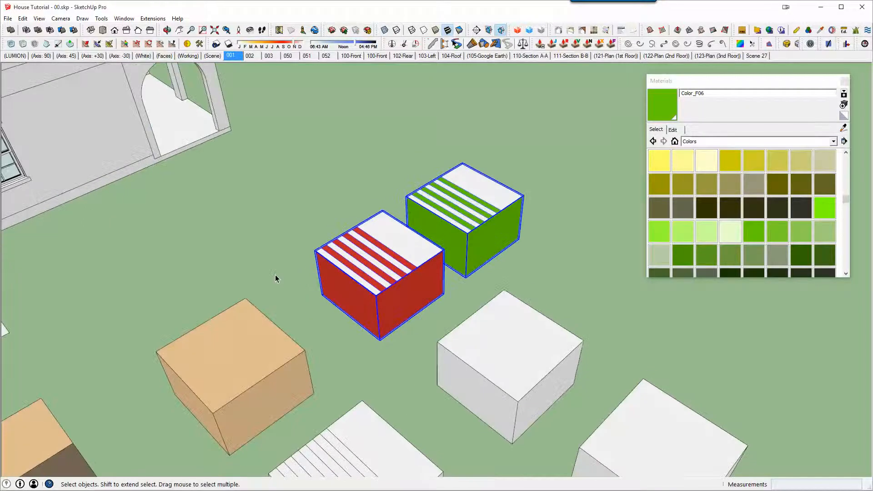
{"action": "scroll", "coordinate": [274, 279], "scroll_direction": "down", "scroll_amount": 3}
{"action": "key", "text": "Delete"}
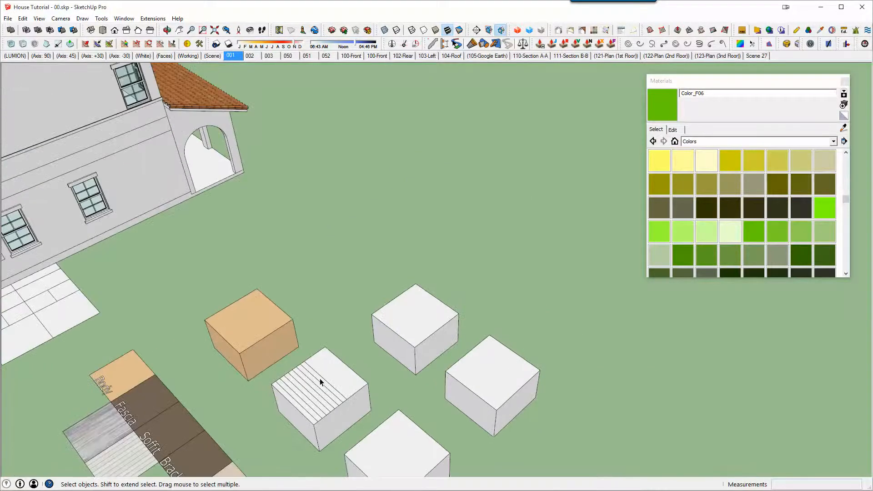
Step: Undo the deletion and the preceding edits back to before the box beside the tan box had its top face divided into strips
{"action": "middle_click_drag", "start_coordinate": [321, 382], "coordinate": [353, 373]}
{"action": "key", "text": "ctrl+z"}
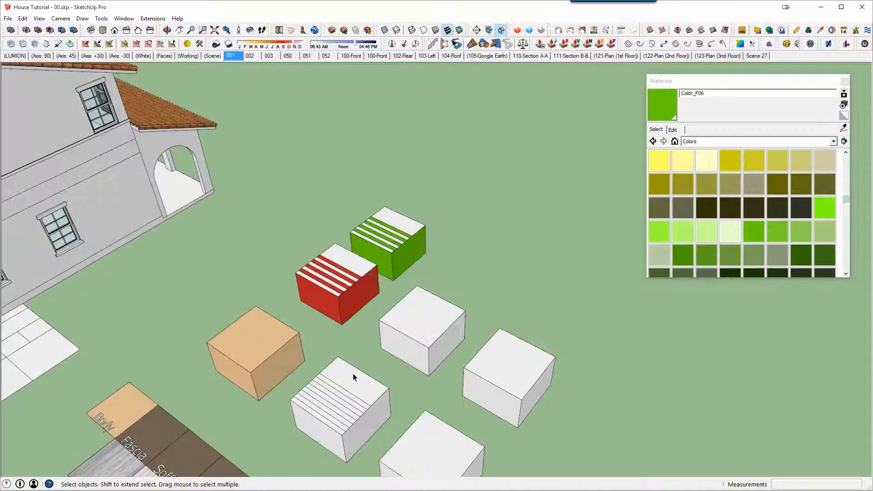
{"action": "key", "text": "ctrl+z"}
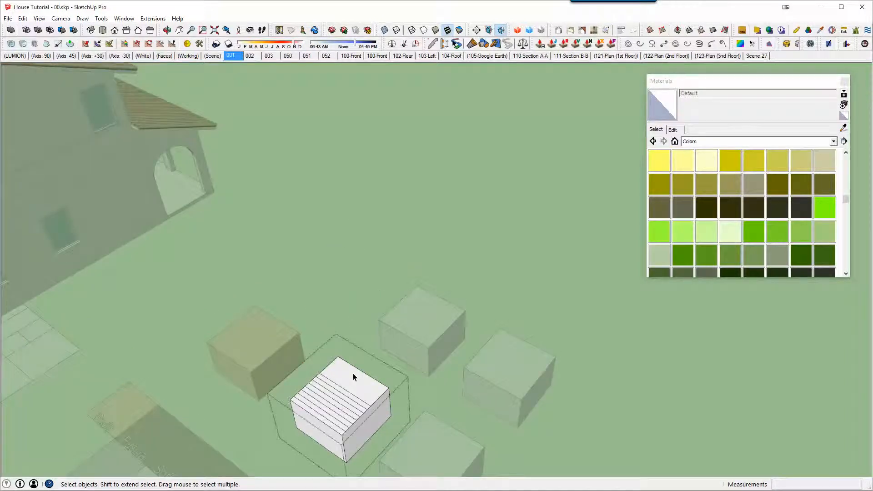
{"action": "key", "text": "ctrl+z"}
{"action": "key", "text": "ctrl+z"}
{"action": "key", "text": "ctrl+z"}
Step: Reset all faces inside the brown box's group to the Default material and close the group
{"action": "triple_click", "coordinate": [347, 386]}
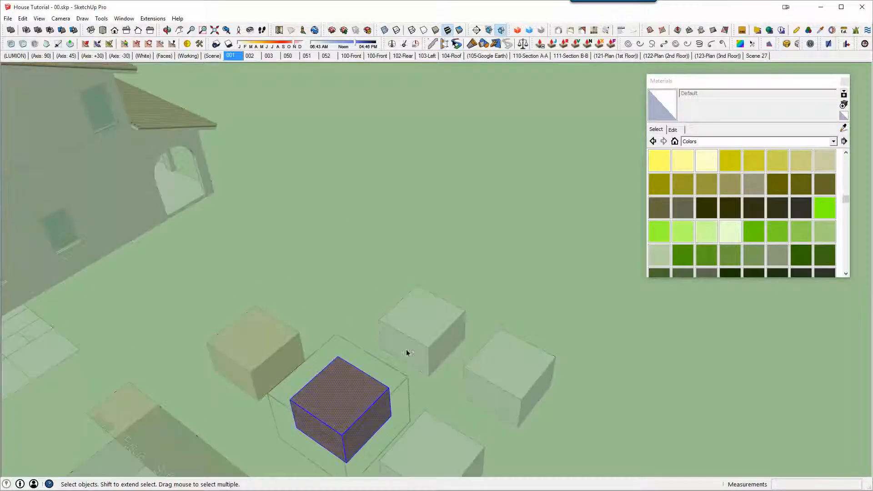
{"action": "left_click", "coordinate": [844, 118]}
{"action": "left_click", "coordinate": [332, 399]}
{"action": "key", "text": "space"}
{"action": "key", "text": "Escape"}
Step: Open the rear white box's group, paint all its faces with Color_F02, and close the group
{"action": "scroll", "coordinate": [332, 400], "scroll_direction": "down", "scroll_amount": 2}
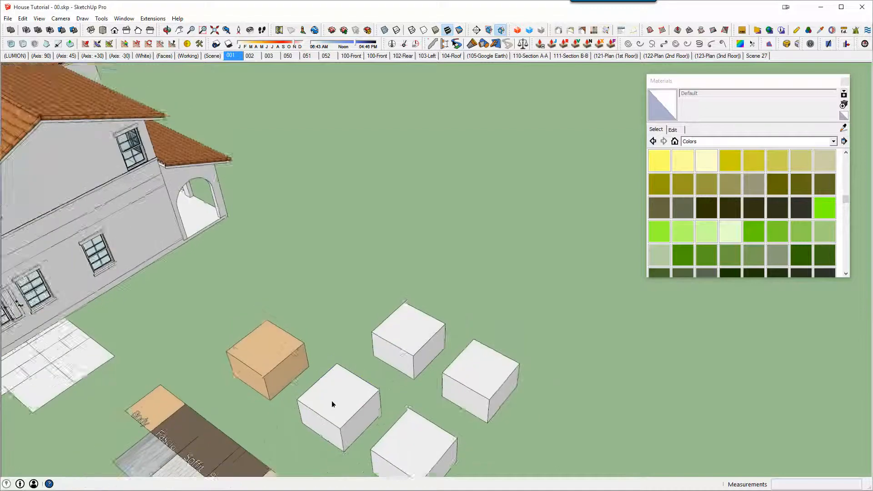
{"action": "middle_click_drag", "start_coordinate": [332, 400], "coordinate": [473, 247], "text": "shift"}
{"action": "scroll", "coordinate": [474, 278], "scroll_direction": "up", "scroll_amount": 3}
{"action": "middle_click_drag", "start_coordinate": [534, 239], "coordinate": [377, 297]}
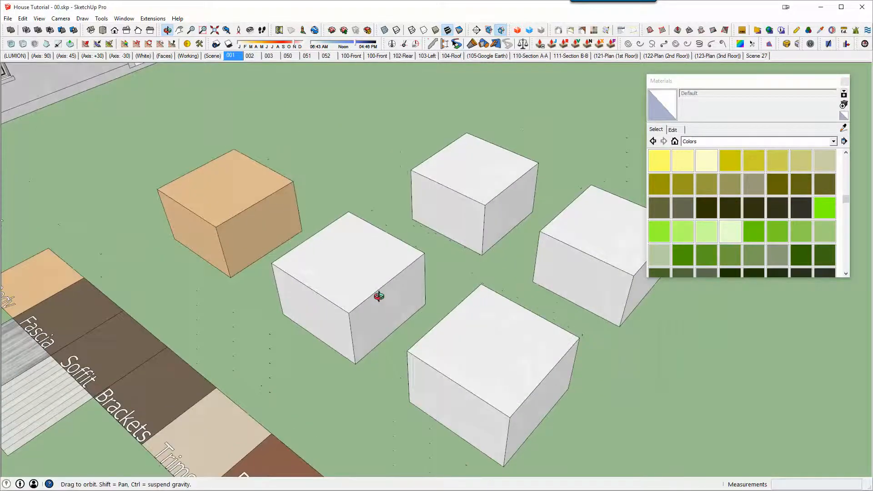
{"action": "scroll", "coordinate": [478, 147], "scroll_direction": "up", "scroll_amount": 3}
{"action": "scroll", "coordinate": [477, 146], "scroll_direction": "down", "scroll_amount": 2}
{"action": "middle_click_drag", "start_coordinate": [460, 185], "coordinate": [445, 197]}
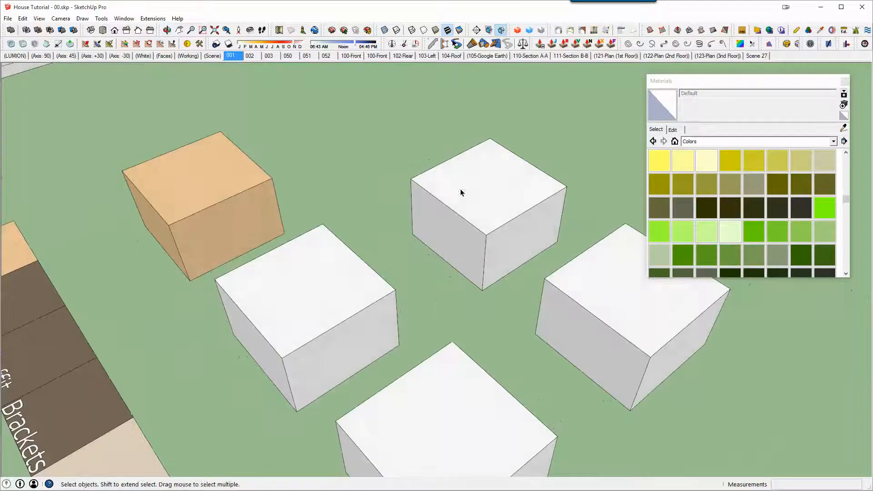
{"action": "triple_click", "coordinate": [460, 189]}
{"action": "left_click", "coordinate": [657, 234]}
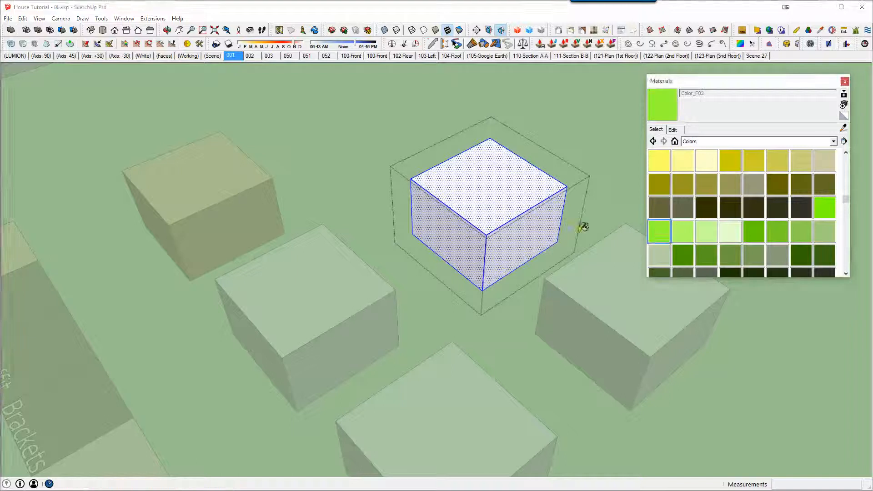
{"action": "left_click", "coordinate": [464, 199]}
{"action": "middle_click_drag", "start_coordinate": [392, 263], "coordinate": [445, 255]}
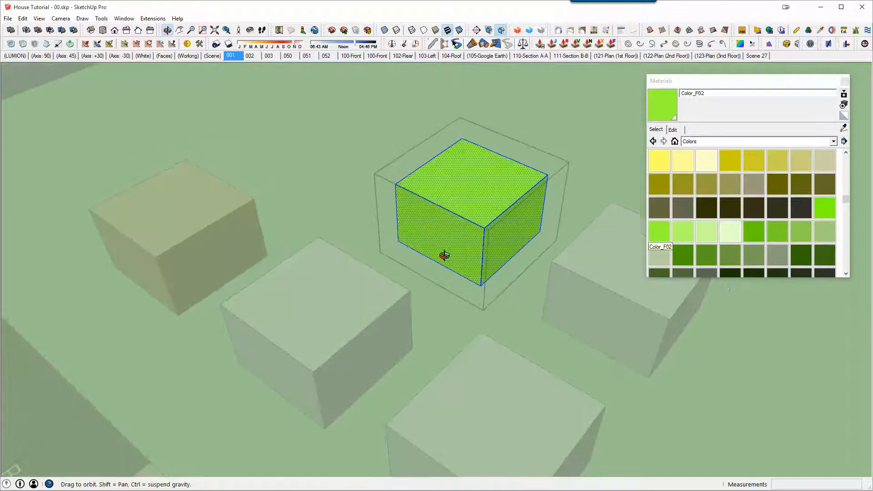
{"action": "key", "text": "space"}
{"action": "key", "text": "Escape"}
Step: Select the white box between the tan and green boxes and paint the closed group with Color_I06
{"action": "scroll", "coordinate": [359, 311], "scroll_direction": "down", "scroll_amount": 2}
{"action": "middle_click_drag", "start_coordinate": [359, 311], "coordinate": [445, 179]}
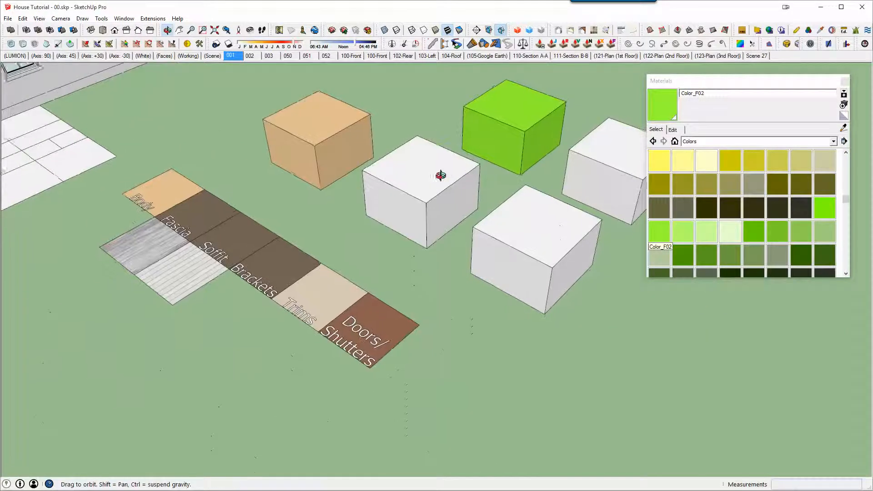
{"action": "left_click", "coordinate": [414, 221]}
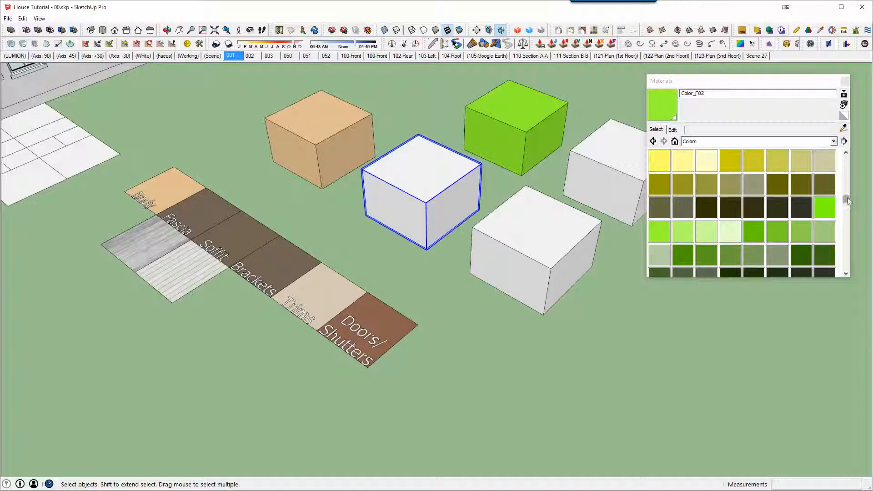
{"action": "left_click_drag", "start_coordinate": [847, 200], "coordinate": [847, 218]}
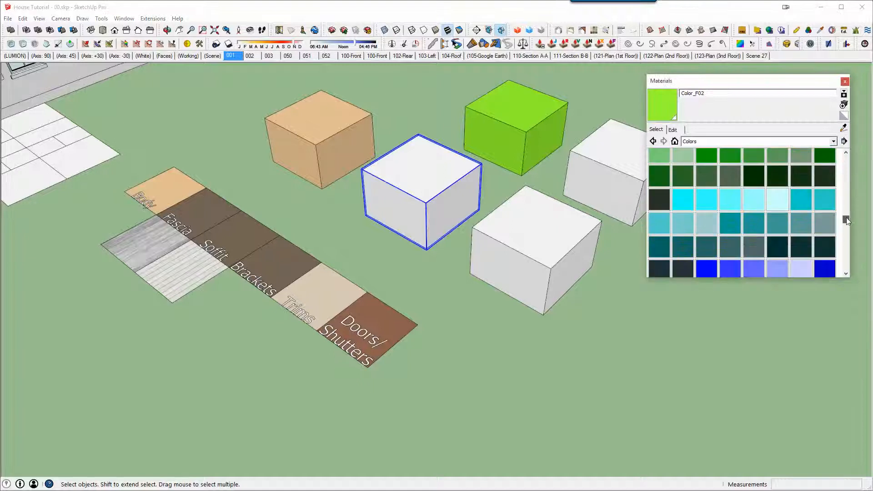
{"action": "left_click", "coordinate": [825, 268]}
{"action": "left_click", "coordinate": [417, 165]}
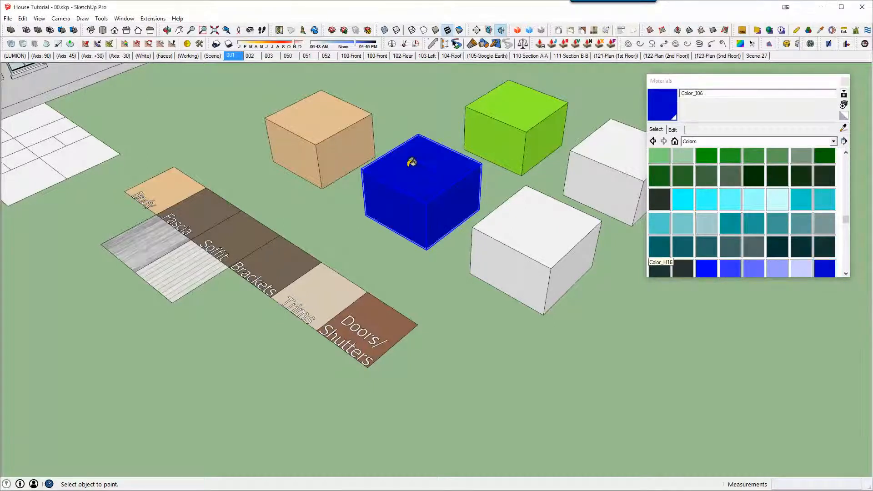
Step: Open the green box's group, reset only its top face to the Default material, and close the group
{"action": "mouse_move", "coordinate": [411, 162]}
{"action": "middle_mouse_down"}
{"action": "mouse_move", "coordinate": [341, 248]}
{"action": "mouse_move", "coordinate": [470, 140]}
{"action": "middle_mouse_up"}
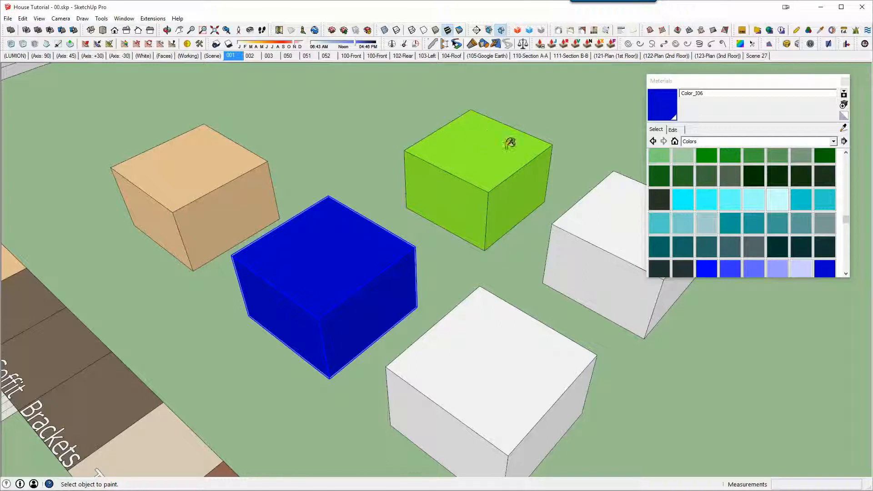
{"action": "mouse_move", "coordinate": [500, 137]}
{"action": "middle_mouse_down"}
{"action": "mouse_move", "coordinate": [499, 163]}
{"action": "mouse_move", "coordinate": [152, 166]}
{"action": "mouse_move", "coordinate": [460, 302]}
{"action": "mouse_move", "coordinate": [347, 235]}
{"action": "mouse_move", "coordinate": [357, 230]}
{"action": "mouse_move", "coordinate": [343, 211]}
{"action": "mouse_move", "coordinate": [255, 109]}
{"action": "mouse_move", "coordinate": [291, 246]}
{"action": "mouse_move", "coordinate": [741, 363]}
{"action": "mouse_move", "coordinate": [308, 296]}
{"action": "mouse_move", "coordinate": [563, 239]}
{"action": "mouse_move", "coordinate": [590, 214]}
{"action": "mouse_move", "coordinate": [520, 230]}
{"action": "mouse_move", "coordinate": [490, 224]}
{"action": "middle_mouse_up"}
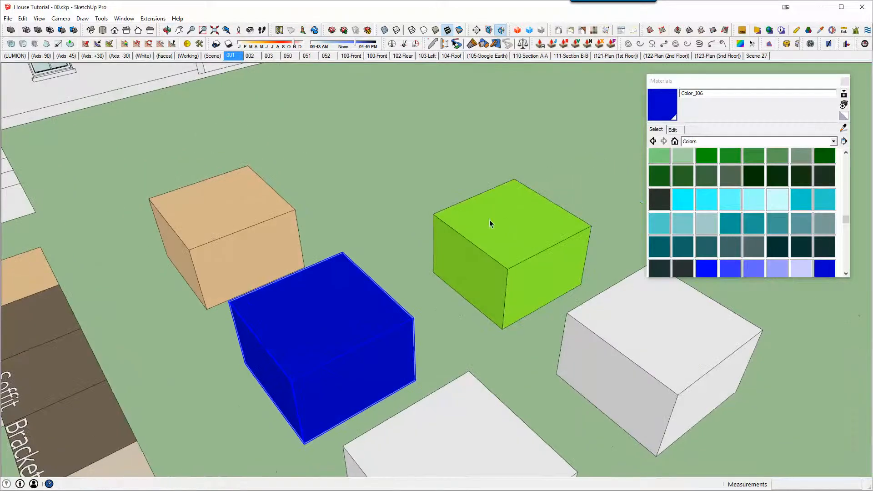
{"action": "key", "text": "space"}
{"action": "left_click", "coordinate": [527, 219]}
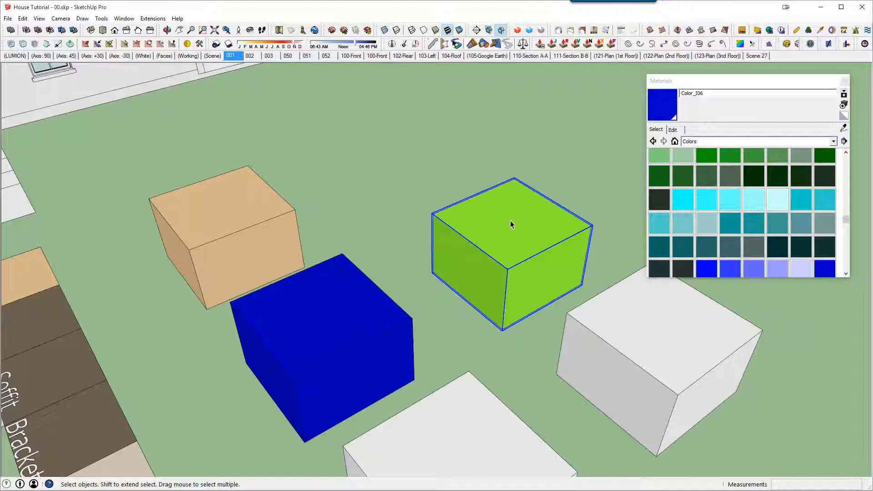
{"action": "double_click", "coordinate": [511, 220]}
{"action": "left_click", "coordinate": [509, 217]}
{"action": "left_click", "coordinate": [843, 116]}
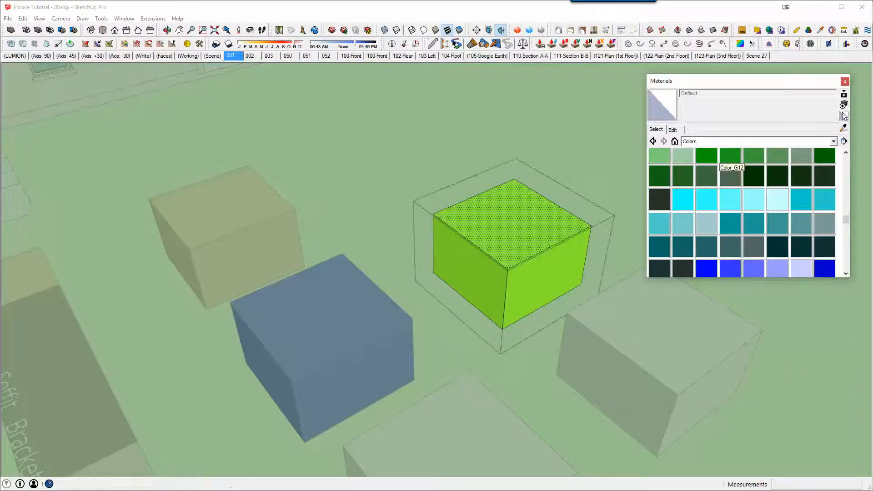
{"action": "left_click", "coordinate": [545, 203]}
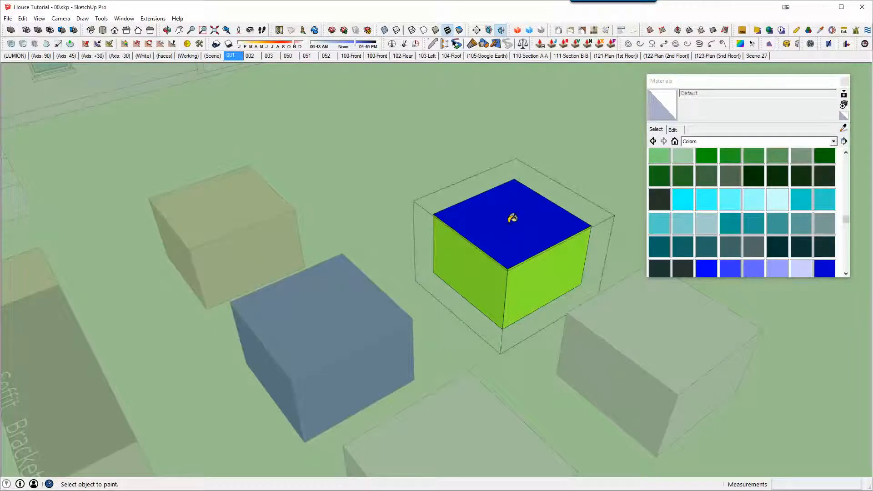
{"action": "scroll", "coordinate": [524, 219], "scroll_direction": "up", "scroll_amount": 2}
{"action": "scroll", "coordinate": [482, 201], "scroll_direction": "up", "scroll_amount": 2}
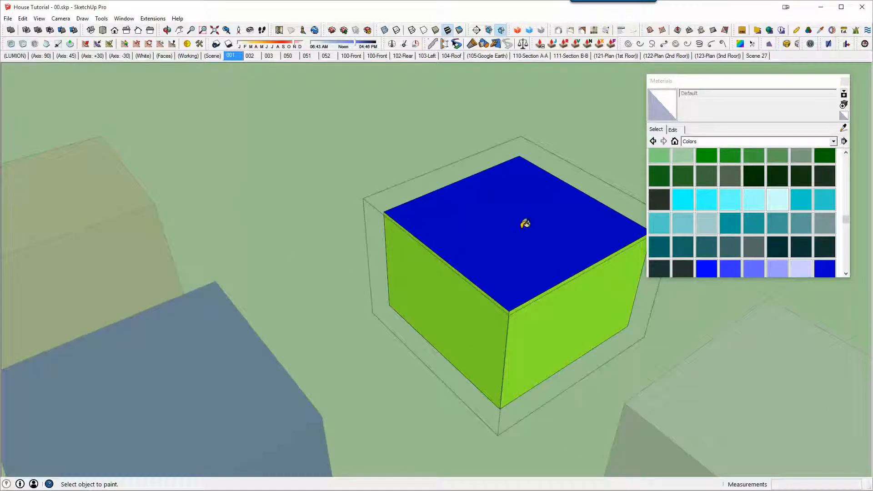
{"action": "scroll", "coordinate": [525, 223], "scroll_direction": "down", "scroll_amount": 3}
{"action": "middle_click_drag", "start_coordinate": [522, 221], "coordinate": [497, 242]}
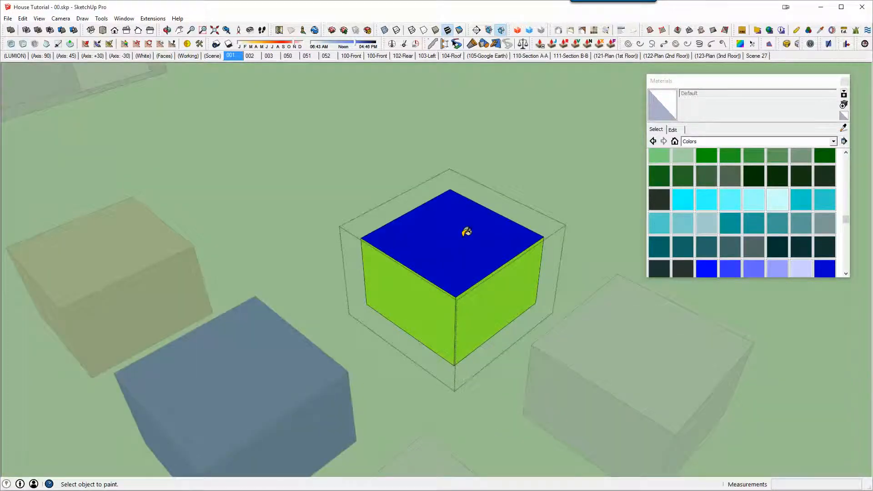
{"action": "scroll", "coordinate": [464, 232], "scroll_direction": "down", "scroll_amount": 1}
{"action": "key", "text": "space"}
{"action": "key", "text": "Escape"}
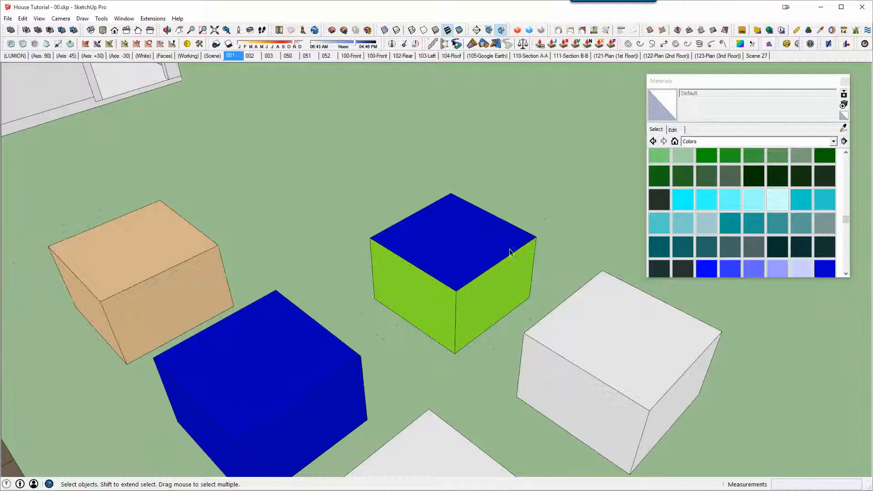
Step: Select the closed group of the green-sided box and apply the Default material to the whole group
{"action": "scroll", "coordinate": [476, 251], "scroll_direction": "up", "scroll_amount": 1}
{"action": "left_click", "coordinate": [447, 245]}
{"action": "middle_click_drag", "start_coordinate": [331, 279], "coordinate": [479, 310]}
{"action": "scroll", "coordinate": [343, 302], "scroll_direction": "down", "scroll_amount": 2}
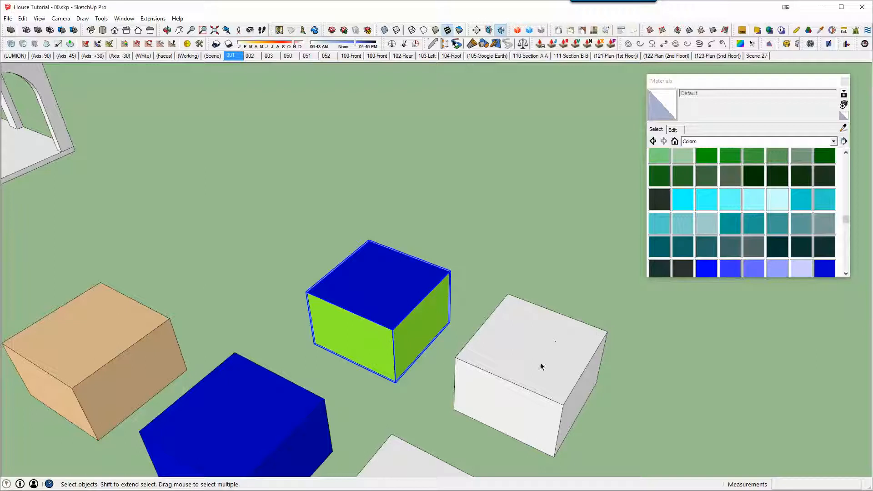
{"action": "left_click", "coordinate": [801, 173]}
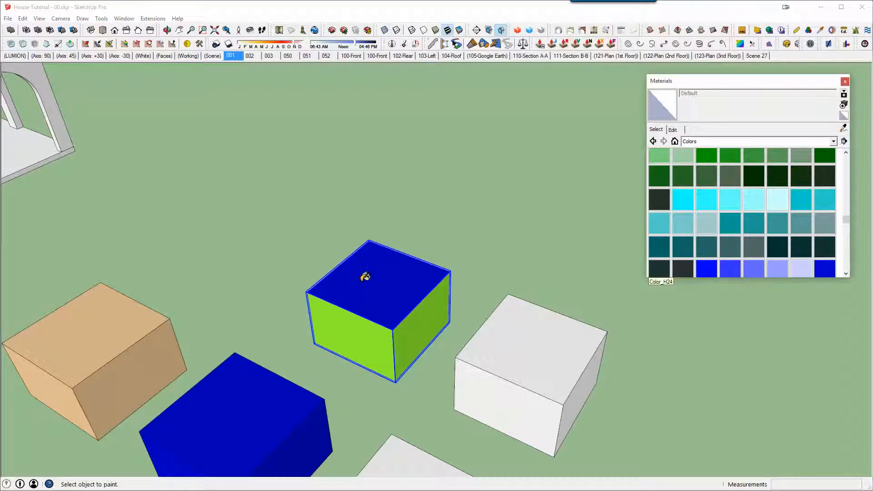
{"action": "left_click", "coordinate": [413, 269]}
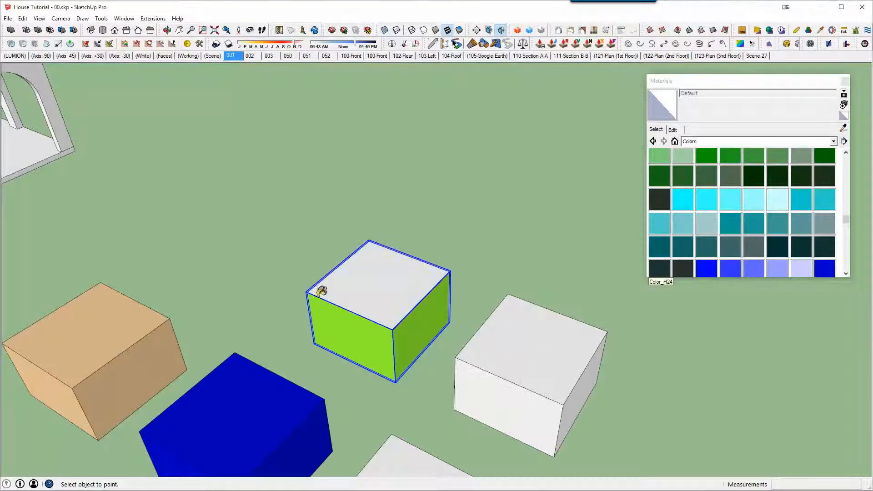
Step: Paint the closed group of the green-sided box with Color_I06
{"action": "scroll", "coordinate": [373, 283], "scroll_direction": "down", "scroll_amount": 2}
{"action": "middle_click_drag", "start_coordinate": [374, 284], "coordinate": [438, 238], "text": "shift"}
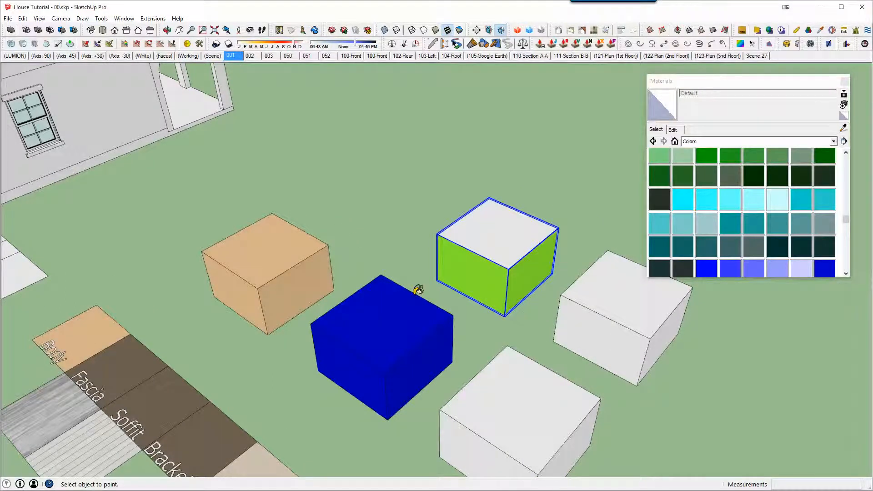
{"action": "scroll", "coordinate": [418, 289], "scroll_direction": "down", "scroll_amount": 2}
{"action": "scroll", "coordinate": [476, 269], "scroll_direction": "up", "scroll_amount": 3}
{"action": "middle_click_drag", "start_coordinate": [476, 269], "coordinate": [438, 233]}
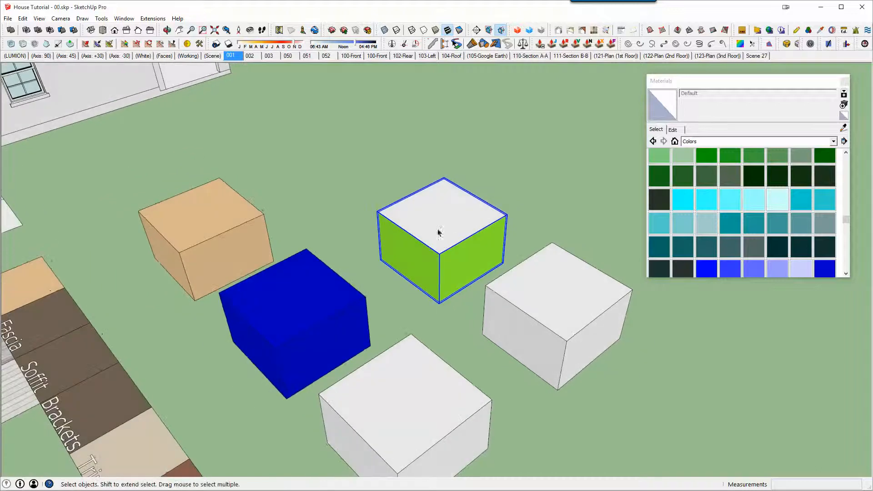
{"action": "double_click", "coordinate": [438, 232]}
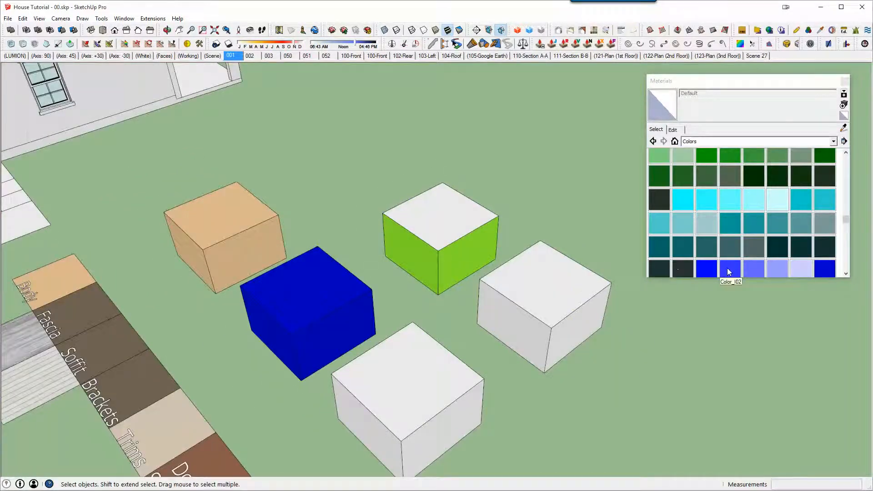
{"action": "left_click", "coordinate": [825, 269]}
{"action": "left_click", "coordinate": [467, 214]}
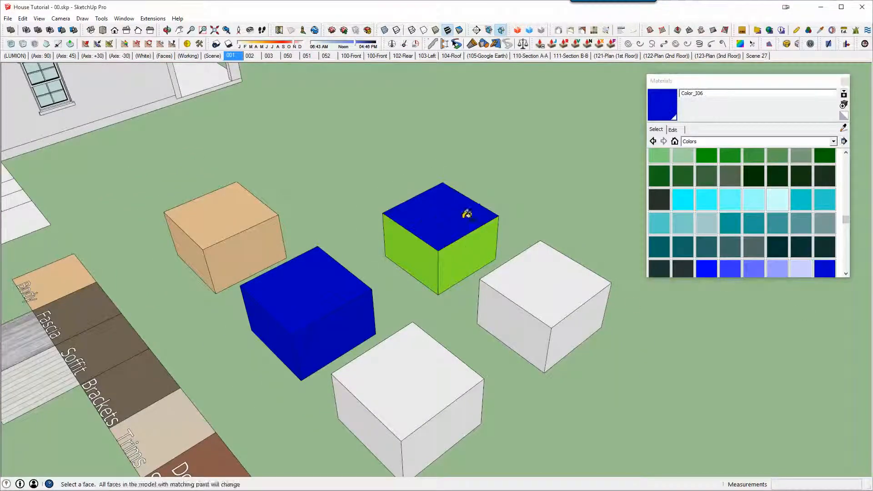
Step: Copy the closed green-sided group with the blue top about 15' away onto the open ground beyond the boxes
{"action": "mouse_move", "coordinate": [467, 214]}
{"action": "middle_mouse_down"}
{"action": "mouse_move", "coordinate": [474, 220]}
{"action": "mouse_move", "coordinate": [448, 226]}
{"action": "mouse_move", "coordinate": [457, 195]}
{"action": "middle_mouse_up"}
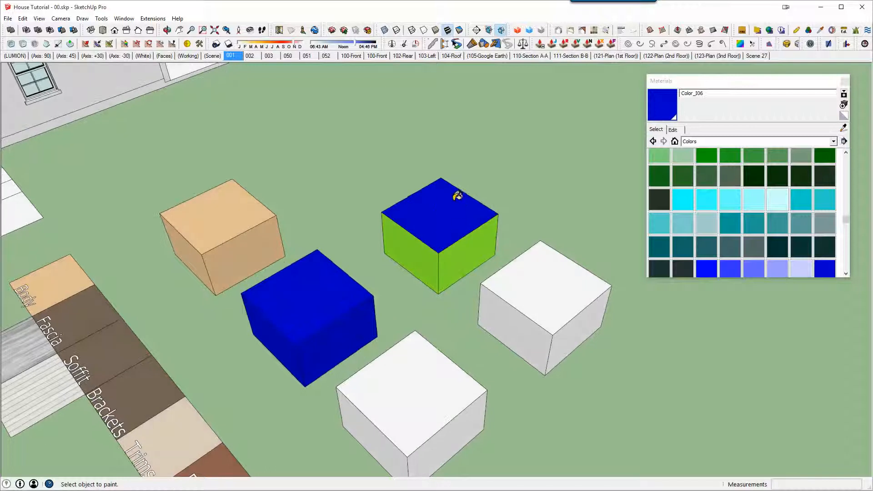
{"action": "scroll", "coordinate": [451, 201], "scroll_direction": "up", "scroll_amount": 2}
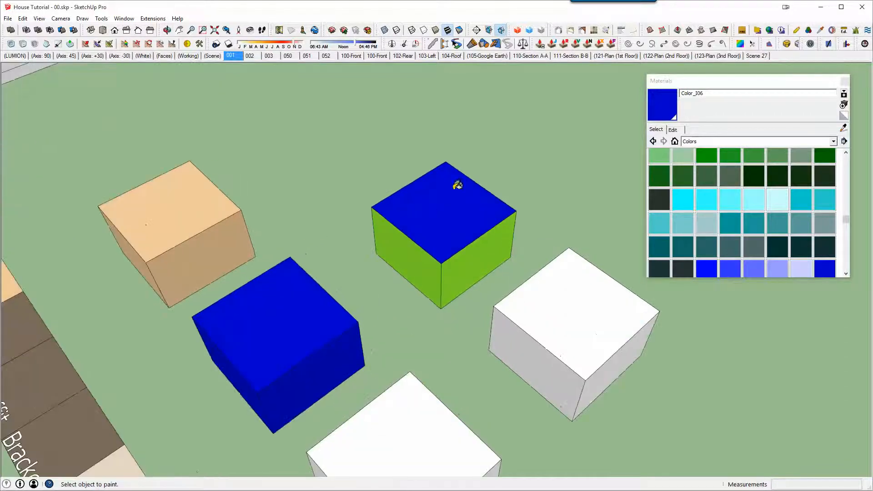
{"action": "scroll", "coordinate": [475, 227], "scroll_direction": "down", "scroll_amount": 2}
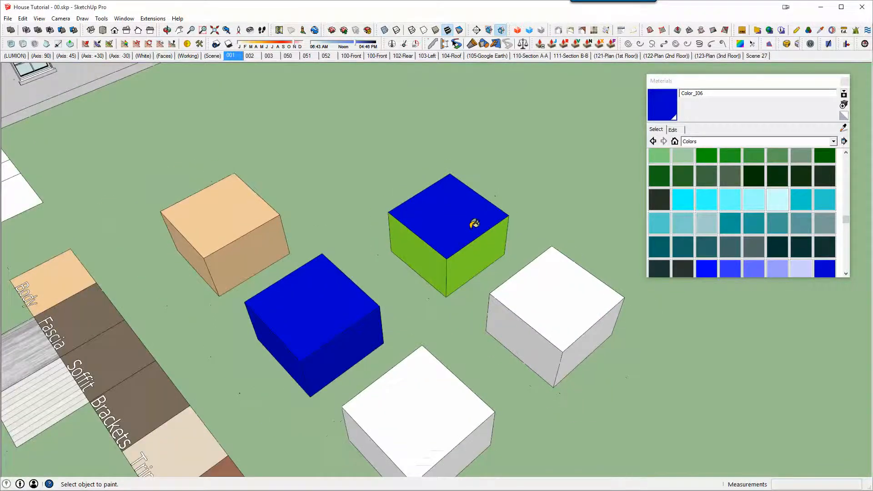
{"action": "middle_click_drag", "start_coordinate": [474, 224], "coordinate": [285, 267]}
{"action": "key", "text": "space"}
{"action": "left_click", "coordinate": [423, 235]}
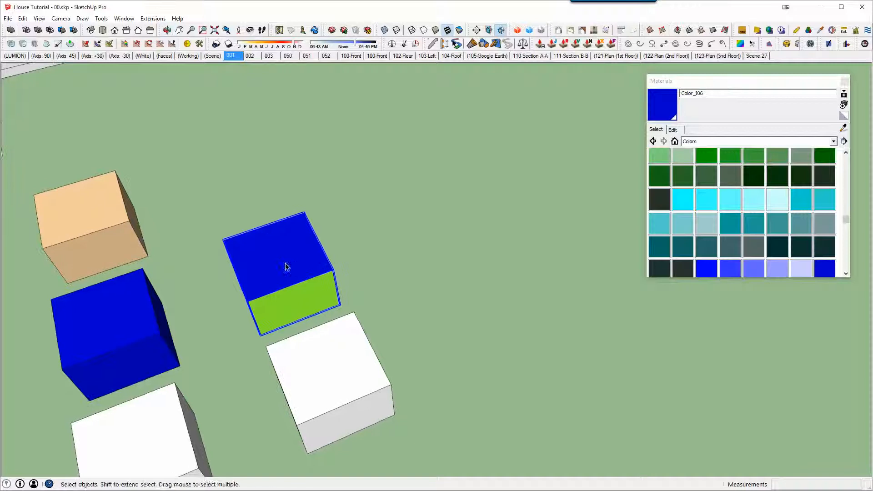
{"action": "key", "text": "m"}
{"action": "key", "text": "ctrl"}
{"action": "left_click", "coordinate": [266, 278]}
{"action": "left_click", "coordinate": [442, 216]}
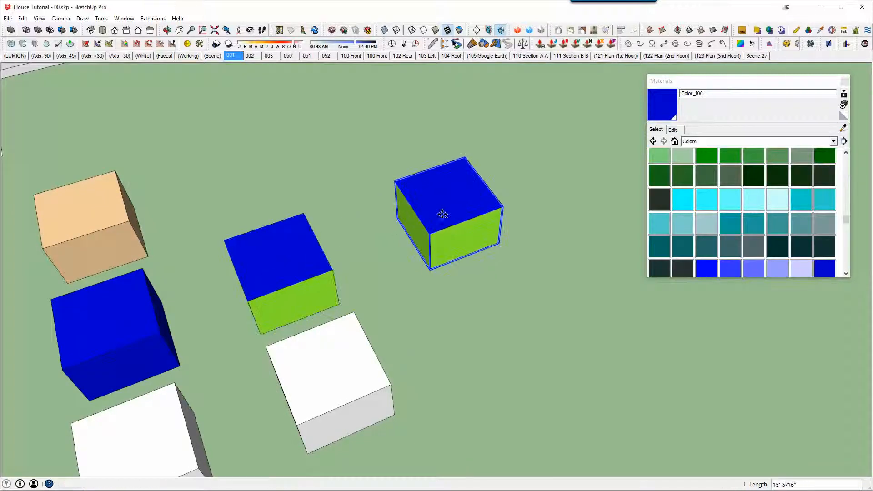
{"action": "key", "text": "space"}
Step: Explode the copied green-sided group into loose geometry and clear the selection
{"action": "scroll", "coordinate": [503, 210], "scroll_direction": "up", "scroll_amount": 3}
{"action": "right_click", "coordinate": [441, 213]}
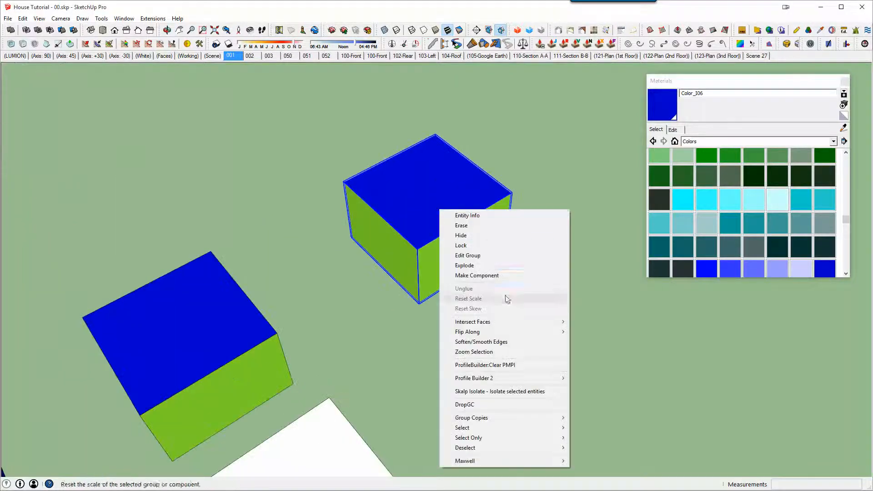
{"action": "left_click", "coordinate": [471, 266]}
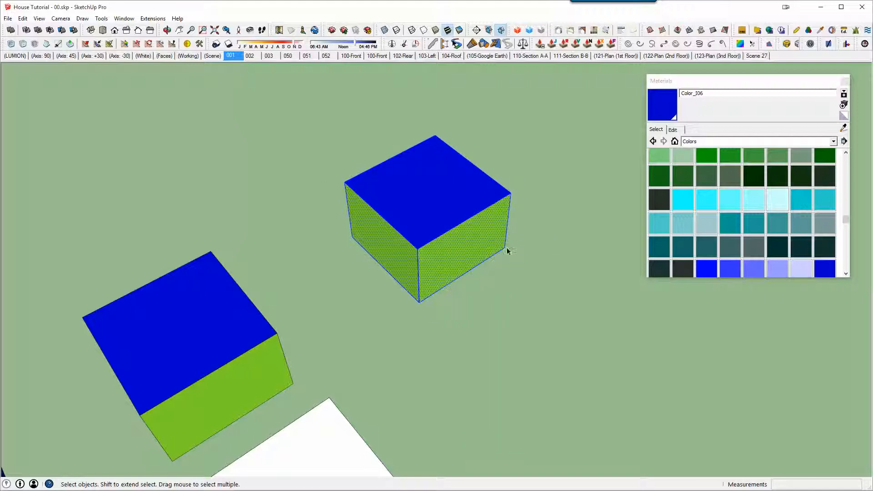
{"action": "middle_click_drag", "start_coordinate": [455, 233], "coordinate": [456, 233]}
{"action": "middle_click_drag", "start_coordinate": [444, 192], "coordinate": [474, 199]}
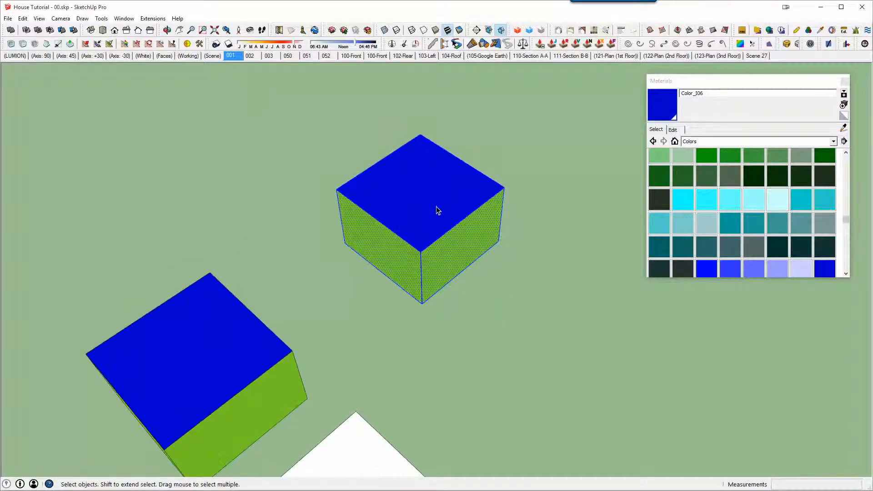
{"action": "left_click", "coordinate": [419, 190]}
{"action": "scroll", "coordinate": [418, 190], "scroll_direction": "up", "scroll_amount": 4}
{"action": "middle_click_drag", "start_coordinate": [413, 192], "coordinate": [466, 199]}
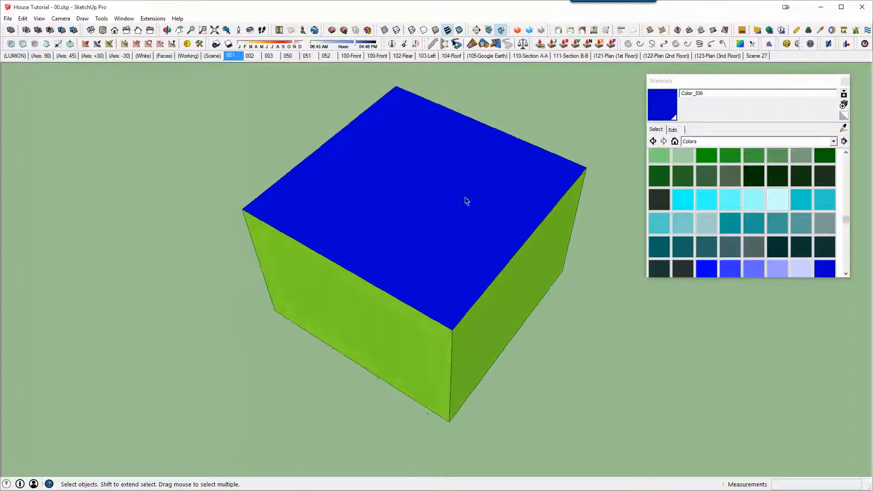
Step: Select the original green-sided closed group and apply the Default material to the whole group
{"action": "scroll", "coordinate": [498, 218], "scroll_direction": "down", "scroll_amount": 3}
{"action": "left_click", "coordinate": [253, 408]}
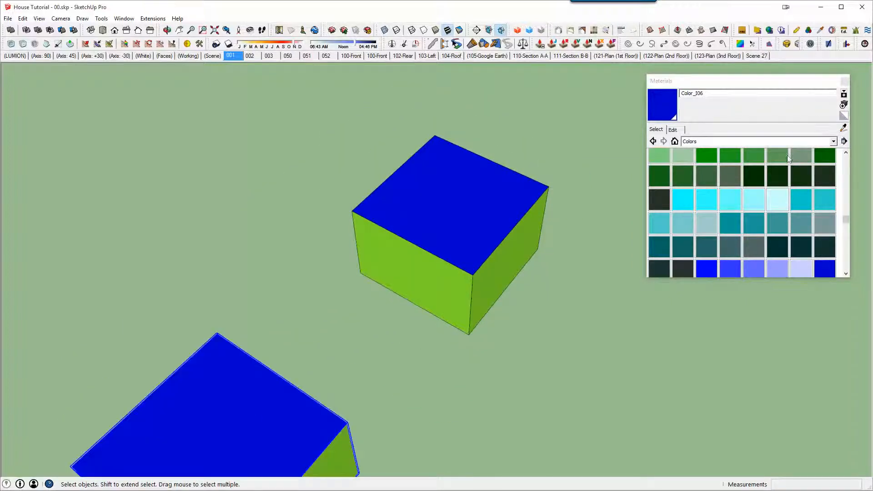
{"action": "left_click", "coordinate": [844, 116]}
{"action": "left_click", "coordinate": [267, 386]}
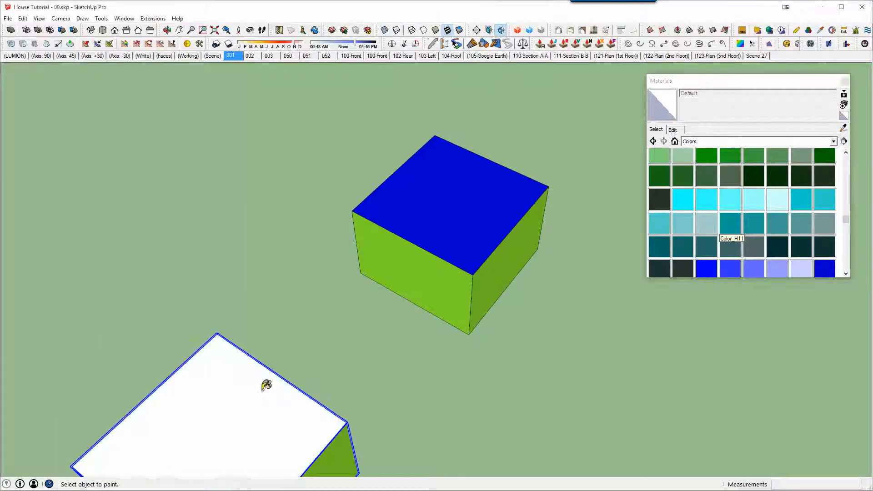
{"action": "mouse_move", "coordinate": [255, 400]}
{"action": "middle_mouse_down"}
{"action": "mouse_move", "coordinate": [246, 408]}
{"action": "mouse_move", "coordinate": [289, 314]}
{"action": "mouse_move", "coordinate": [219, 312]}
{"action": "middle_mouse_up"}
{"action": "key", "text": "space"}
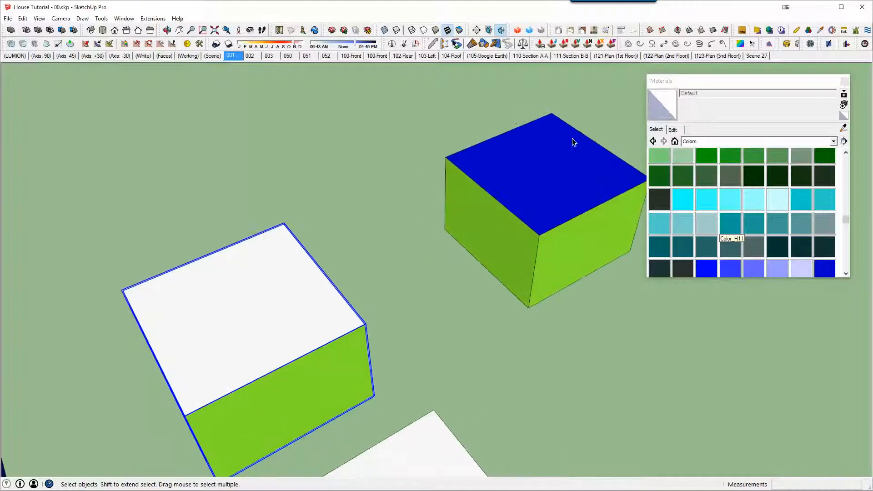
Step: Select individual faces of the exploded box to check how its materials are now assigned
{"action": "left_click", "coordinate": [544, 139]}
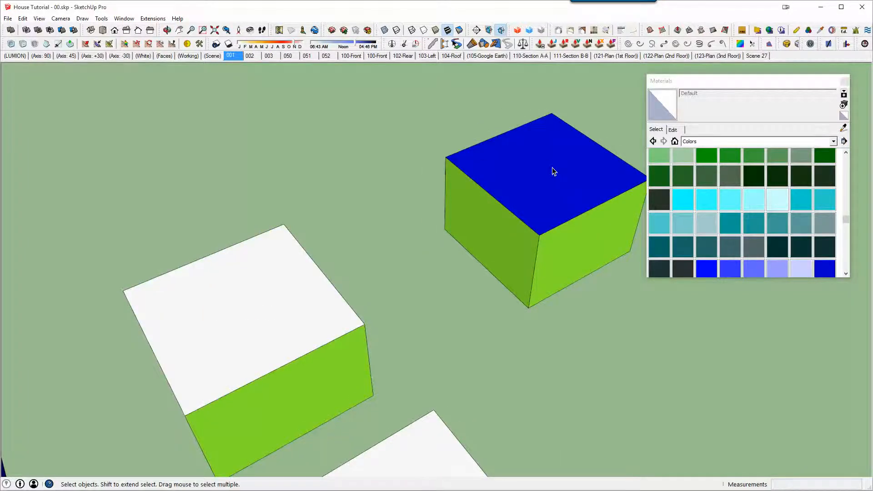
{"action": "scroll", "coordinate": [552, 168], "scroll_direction": "up", "scroll_amount": 4}
{"action": "scroll", "coordinate": [553, 167], "scroll_direction": "down", "scroll_amount": 3}
{"action": "middle_click_drag", "start_coordinate": [553, 168], "coordinate": [311, 241], "text": "shift"}
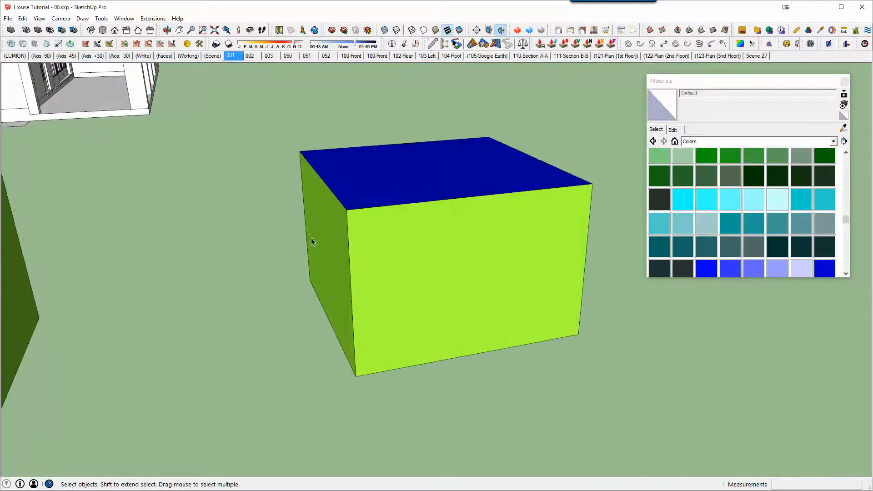
{"action": "left_click", "coordinate": [508, 250]}
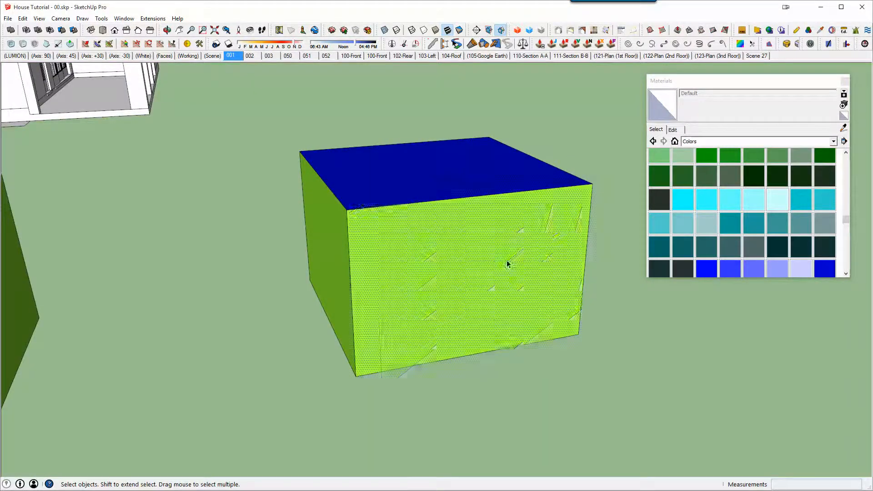
{"action": "mouse_move", "coordinate": [450, 178]}
{"action": "middle_mouse_down"}
{"action": "mouse_move", "coordinate": [483, 253]}
{"action": "mouse_move", "coordinate": [432, 228]}
{"action": "mouse_move", "coordinate": [500, 149]}
{"action": "middle_mouse_up"}
{"action": "scroll", "coordinate": [449, 236], "scroll_direction": "down", "scroll_amount": 3}
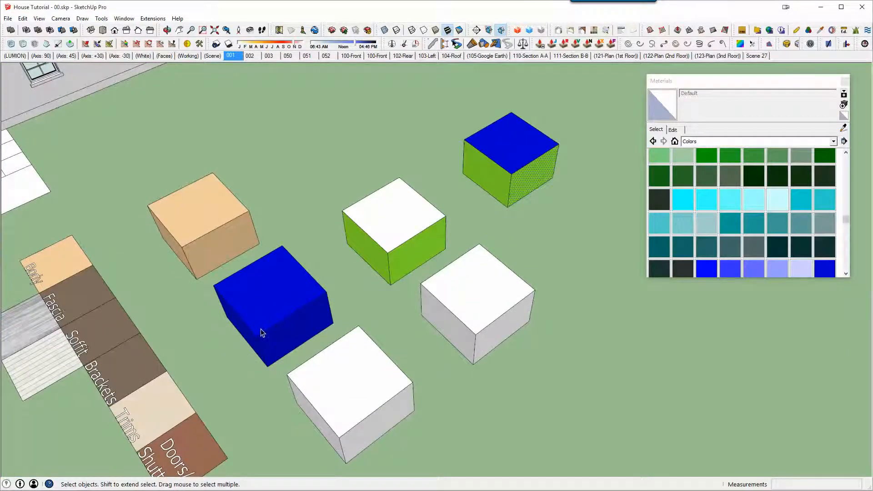
Step: Select the nearest white box component and choose Color_J02 as the paint material
{"action": "middle_click_drag", "start_coordinate": [365, 230], "coordinate": [527, 172]}
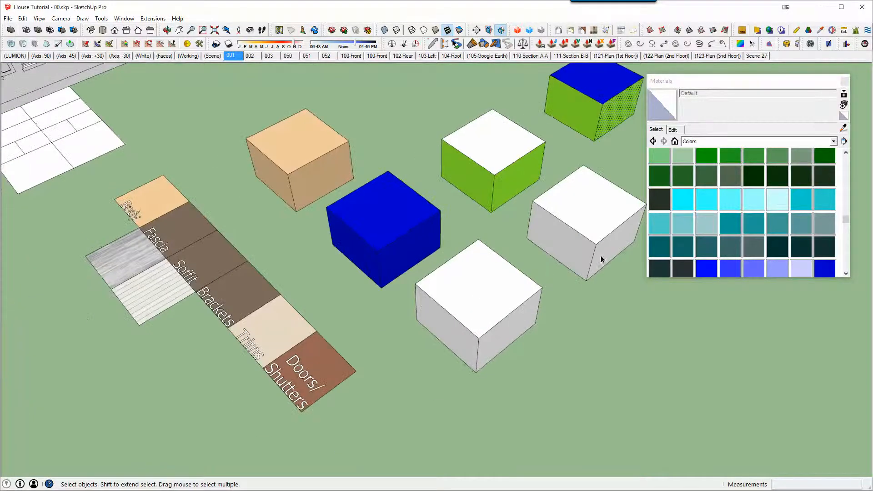
{"action": "middle_click_drag", "start_coordinate": [601, 257], "coordinate": [523, 228]}
{"action": "scroll", "coordinate": [520, 226], "scroll_direction": "up", "scroll_amount": 2}
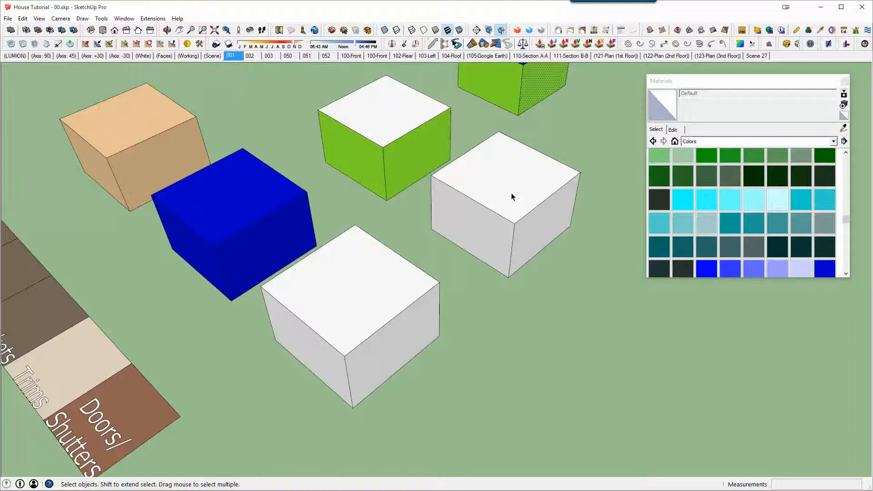
{"action": "middle_click_drag", "start_coordinate": [512, 196], "coordinate": [526, 161]}
{"action": "left_click", "coordinate": [446, 264]}
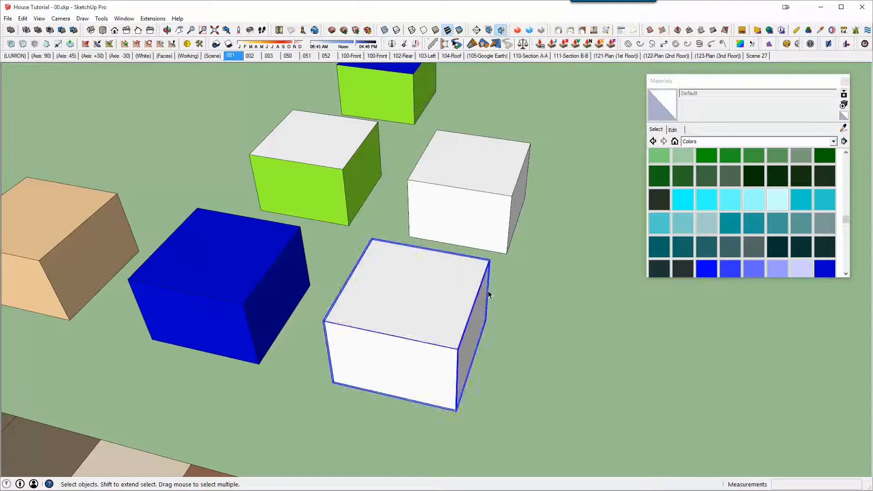
{"action": "middle_click_drag", "start_coordinate": [446, 264], "coordinate": [378, 318]}
{"action": "middle_click_drag", "start_coordinate": [421, 287], "coordinate": [438, 244]}
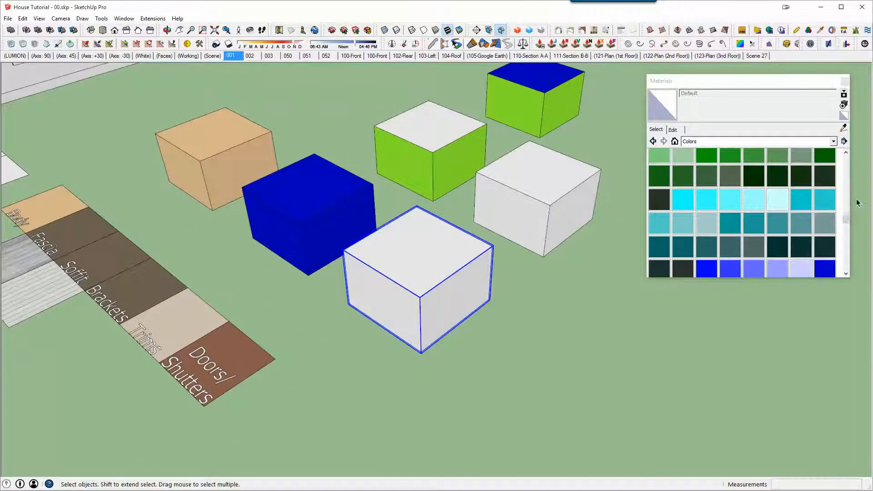
{"action": "left_click_drag", "start_coordinate": [848, 222], "coordinate": [847, 235]}
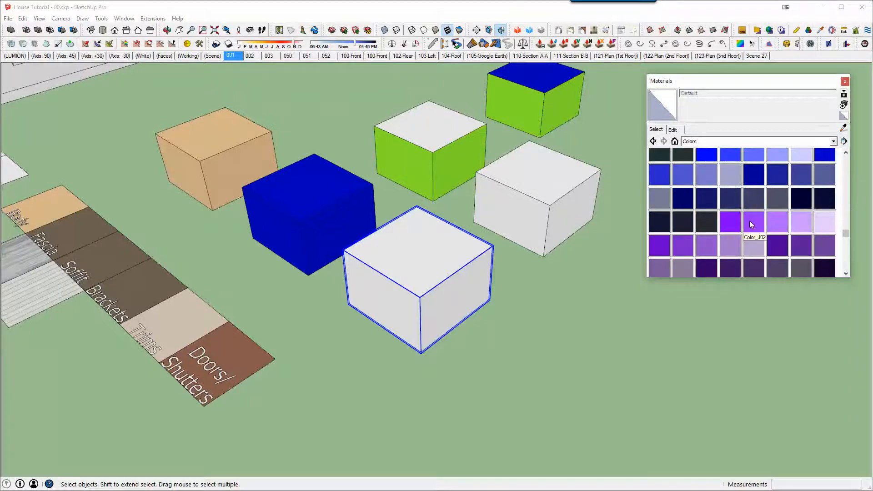
{"action": "left_click", "coordinate": [754, 222]}
Step: Open the nearest white box component, paint one of its side faces with Color_J02, and close the component
{"action": "mouse_move", "coordinate": [352, 295]}
{"action": "middle_mouse_down"}
{"action": "mouse_move", "coordinate": [417, 294]}
{"action": "mouse_move", "coordinate": [323, 347]}
{"action": "middle_mouse_up"}
{"action": "key", "text": "space"}
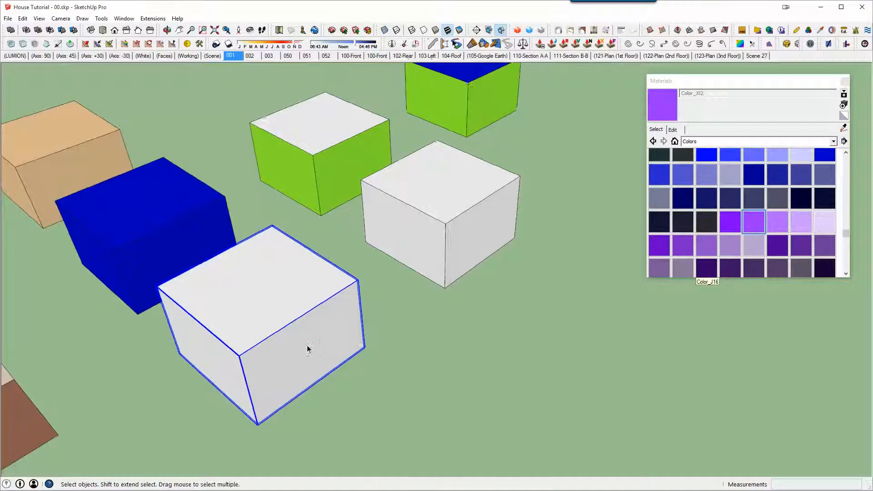
{"action": "double_click", "coordinate": [306, 348]}
{"action": "left_click", "coordinate": [283, 375]}
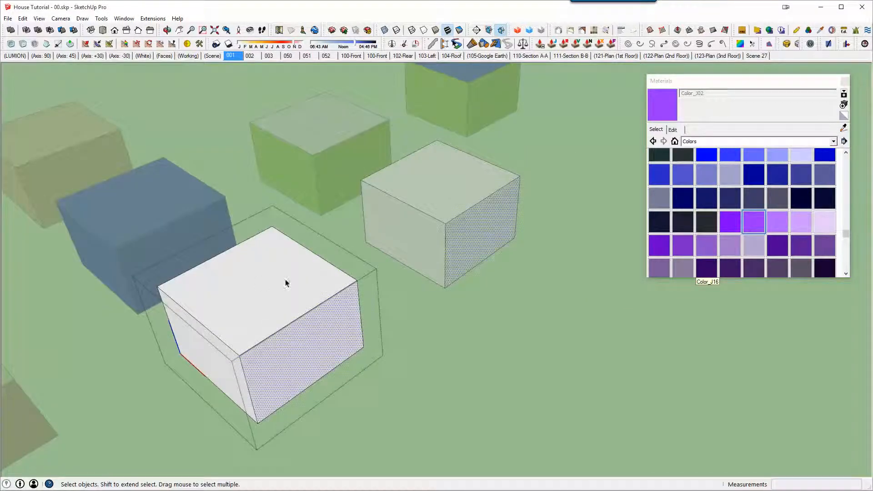
{"action": "key", "text": "b"}
{"action": "left_click", "coordinate": [326, 342]}
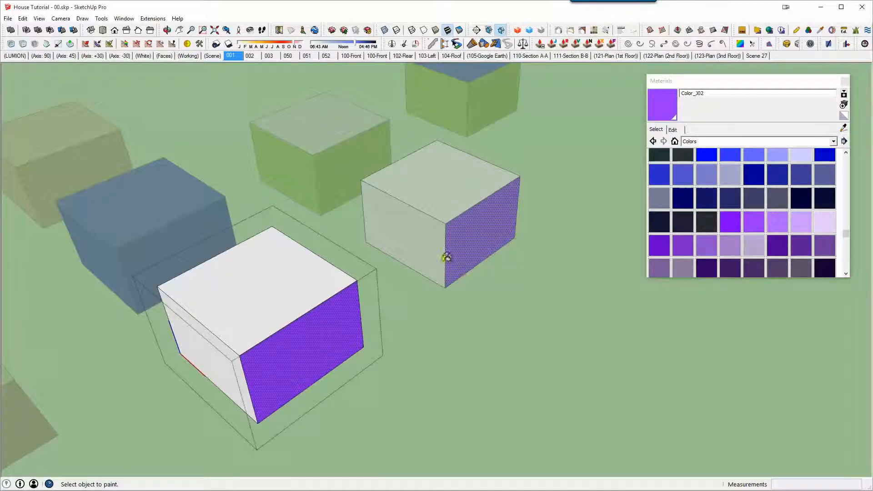
{"action": "key", "text": "space"}
{"action": "left_click", "coordinate": [395, 280]}
{"action": "mouse_move", "coordinate": [367, 299]}
{"action": "middle_mouse_down", "text": "shift"}
{"action": "mouse_move", "coordinate": [460, 273]}
{"action": "mouse_move", "coordinate": [344, 258]}
{"action": "middle_mouse_up", "text": "shift"}
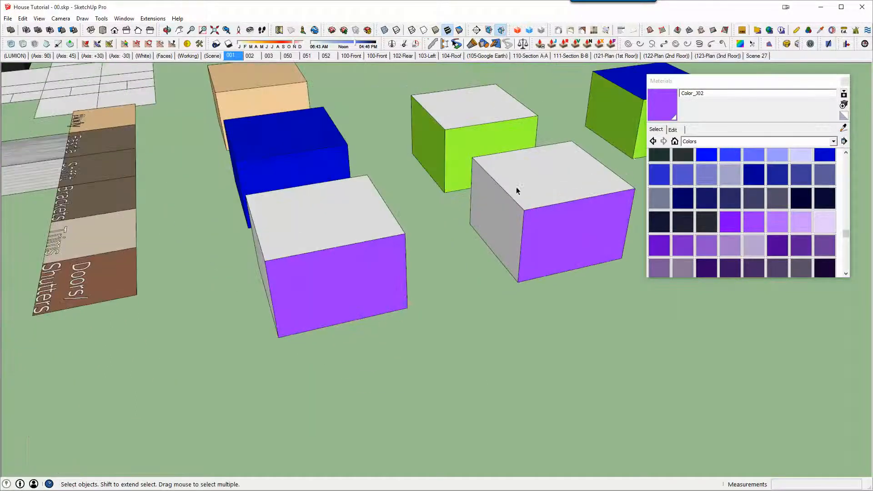
Step: Copy the white and purple component beside the green-sided box twice in a row, at a spacing of about 9' 4"
{"action": "left_click", "coordinate": [358, 268]}
{"action": "scroll", "coordinate": [404, 254], "scroll_direction": "down", "scroll_amount": 3}
{"action": "middle_click_drag", "start_coordinate": [403, 254], "coordinate": [596, 249]}
{"action": "left_click", "coordinate": [519, 200]}
{"action": "key", "text": "m"}
{"action": "key", "text": "ctrl"}
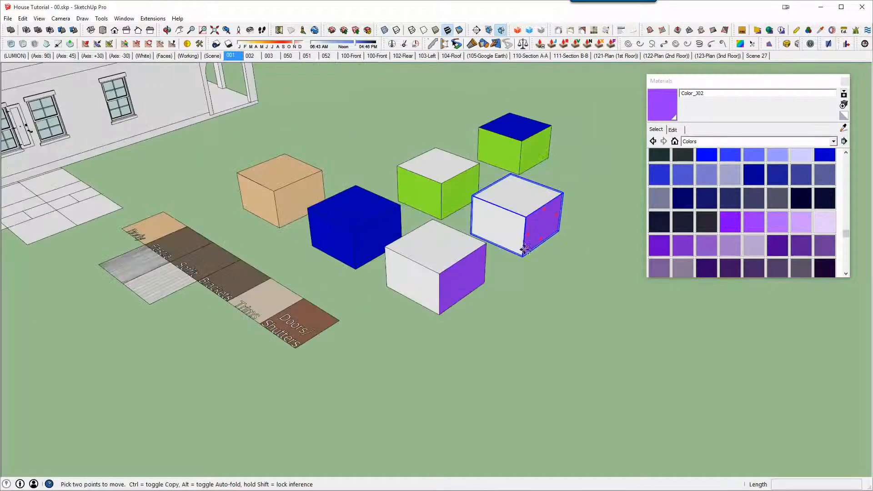
{"action": "left_click", "coordinate": [523, 254]}
{"action": "left_click", "coordinate": [591, 287]}
{"action": "type", "text": "2x"}
{"action": "key", "text": "Return"}
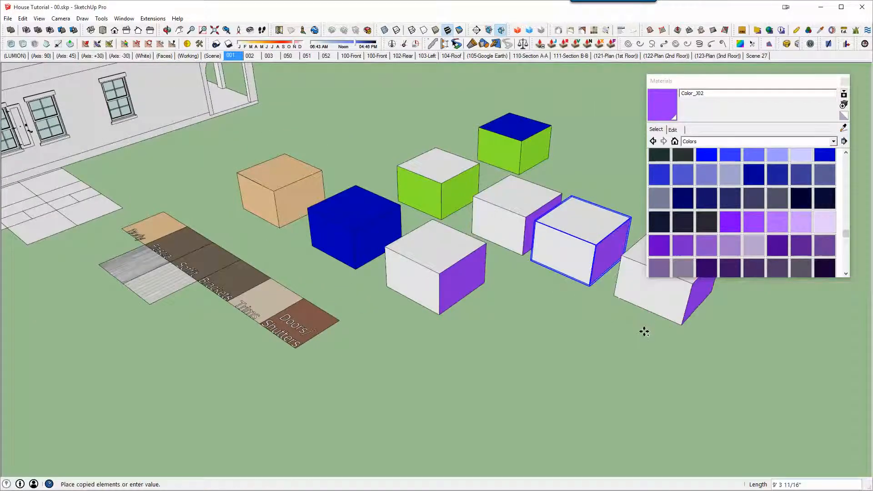
Step: Open the nearest purple-sided component, paint its adjacent white side face with Color_J02, and close the component
{"action": "key", "text": "space"}
{"action": "double_click", "coordinate": [426, 281]}
{"action": "key", "text": "b"}
{"action": "left_click", "coordinate": [414, 267]}
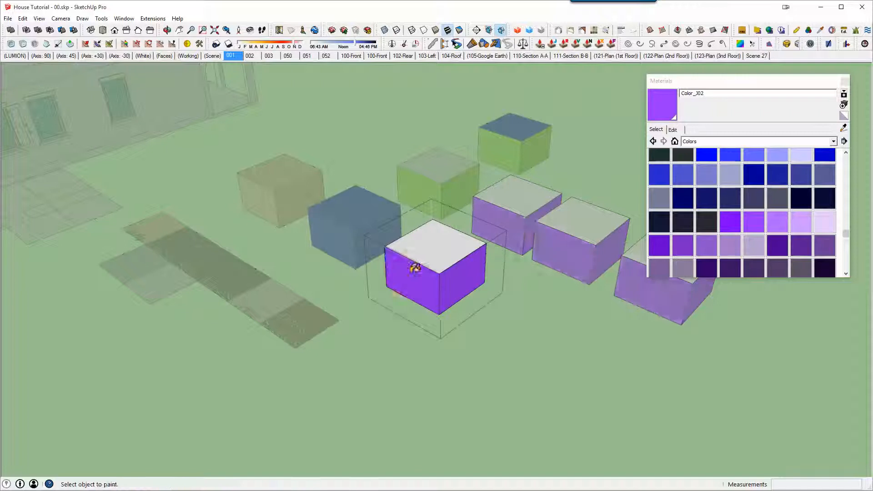
{"action": "key", "text": "space"}
{"action": "left_click", "coordinate": [595, 254]}
{"action": "middle_click_drag", "start_coordinate": [595, 254], "coordinate": [550, 303]}
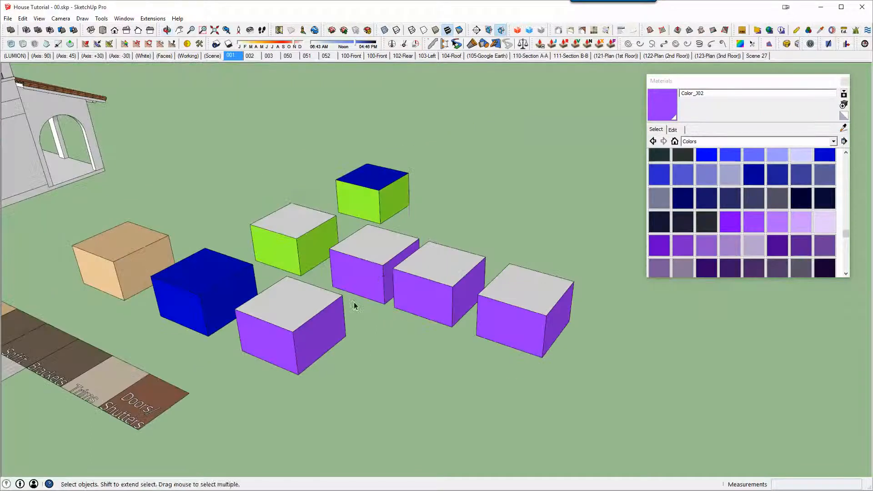
{"action": "middle_click_drag", "start_coordinate": [352, 302], "coordinate": [337, 318]}
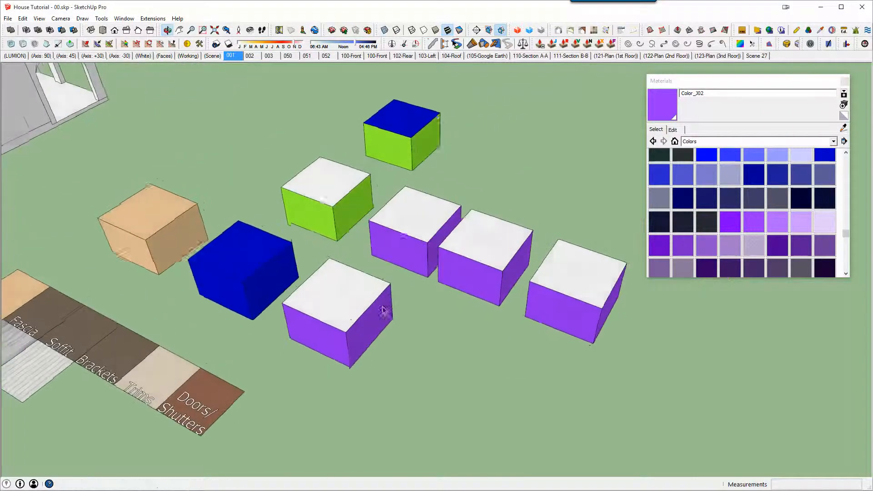
Step: Select the nearest purple-sided component and paint the closed component with Color_K01
{"action": "scroll", "coordinate": [333, 326], "scroll_direction": "up", "scroll_amount": 3}
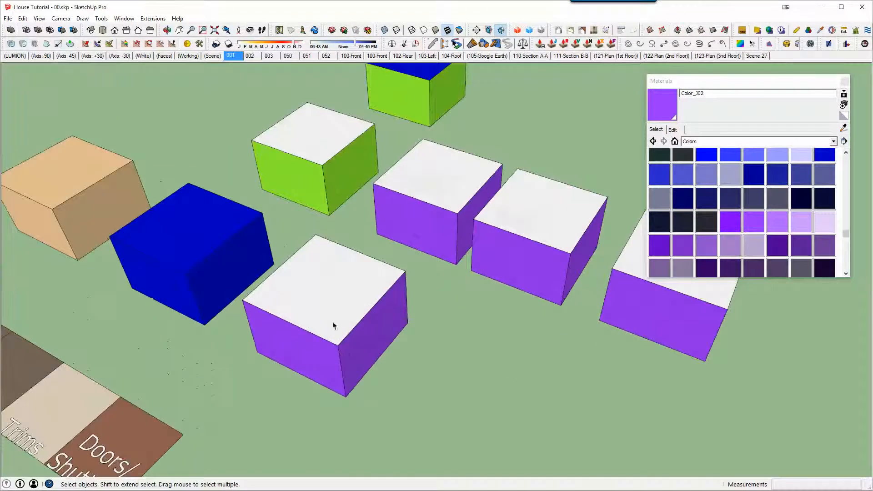
{"action": "left_click", "coordinate": [329, 296]}
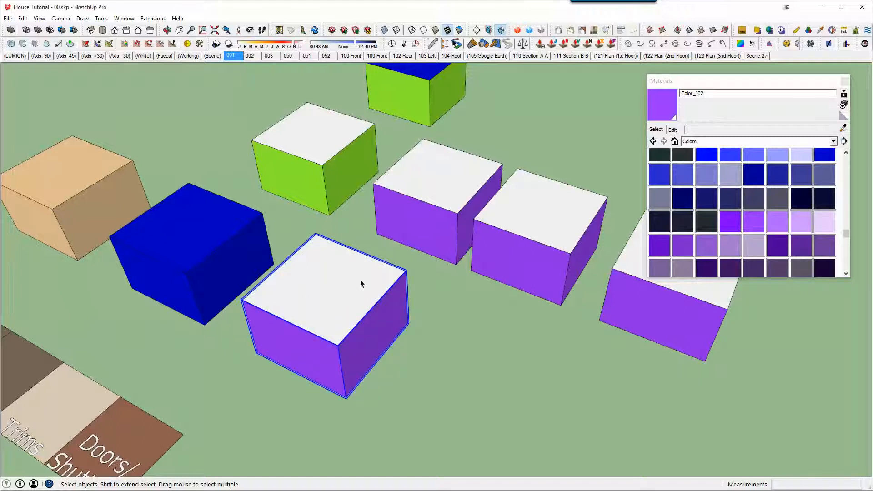
{"action": "middle_click_drag", "start_coordinate": [345, 291], "coordinate": [353, 300]}
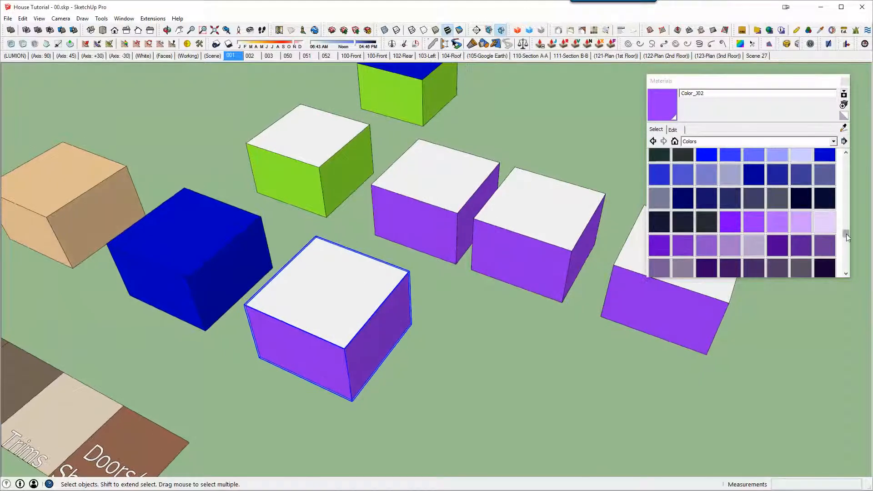
{"action": "left_click_drag", "start_coordinate": [847, 234], "coordinate": [847, 247]}
{"action": "left_click", "coordinate": [754, 177]}
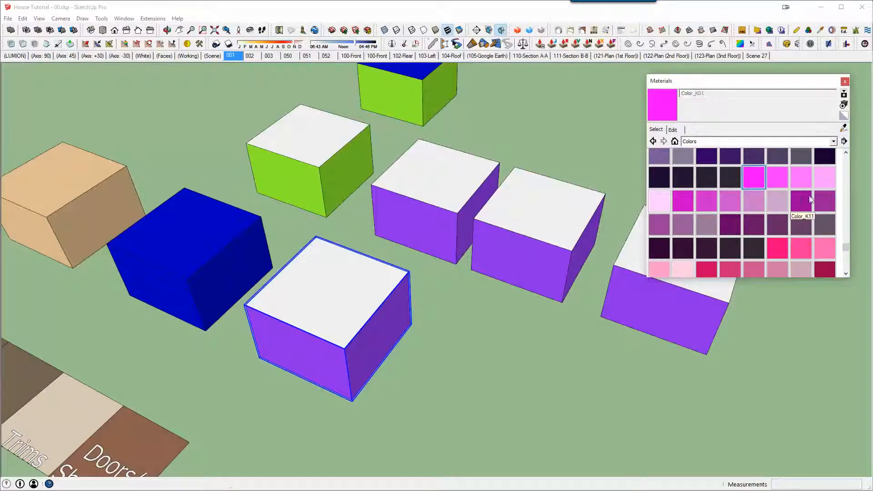
{"action": "left_click", "coordinate": [318, 285]}
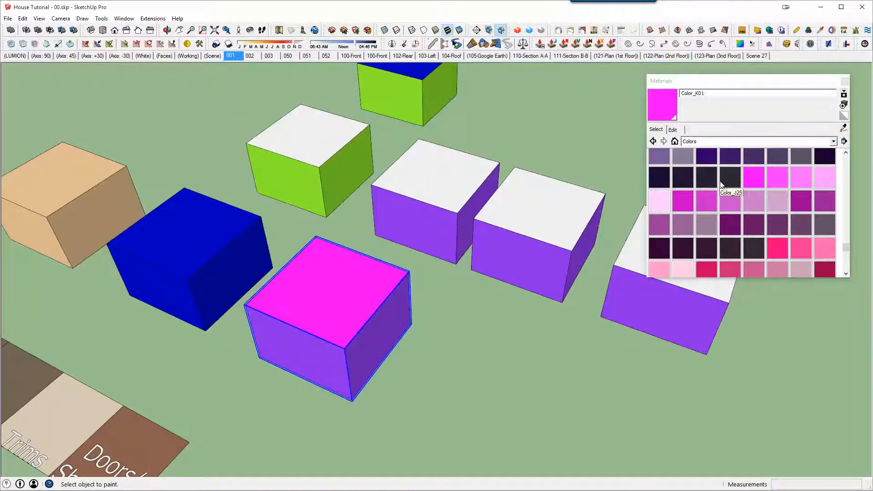
Step: Paint the first closed purple-sided component beside the white-topped green box with Color_J24 and its adjacent copy with Color_L11
{"action": "left_click", "coordinate": [706, 178]}
{"action": "left_click", "coordinate": [445, 167]}
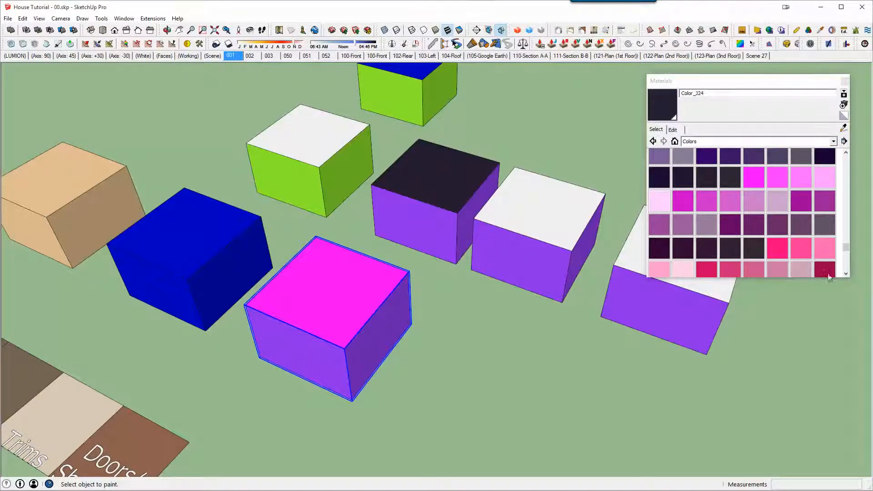
{"action": "left_click", "coordinate": [825, 269]}
{"action": "left_click", "coordinate": [553, 203]}
Step: Paint the last closed purple-sided component in the row, the one still with a white top, with Color_H01
{"action": "mouse_move", "coordinate": [548, 206]}
{"action": "middle_mouse_down"}
{"action": "mouse_move", "coordinate": [362, 252]}
{"action": "mouse_move", "coordinate": [391, 253]}
{"action": "middle_mouse_up"}
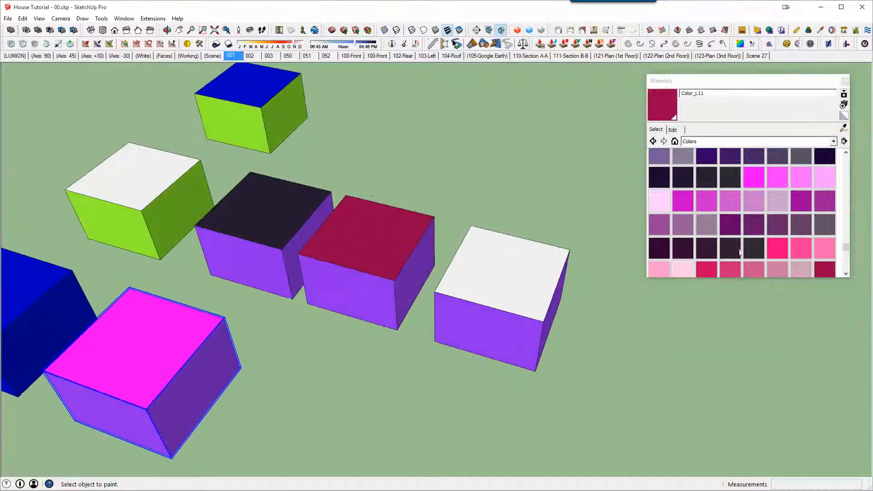
{"action": "left_click_drag", "start_coordinate": [845, 252], "coordinate": [845, 222]}
{"action": "left_click", "coordinate": [684, 196]}
{"action": "left_click", "coordinate": [501, 271]}
{"action": "scroll", "coordinate": [500, 269], "scroll_direction": "down", "scroll_amount": 3}
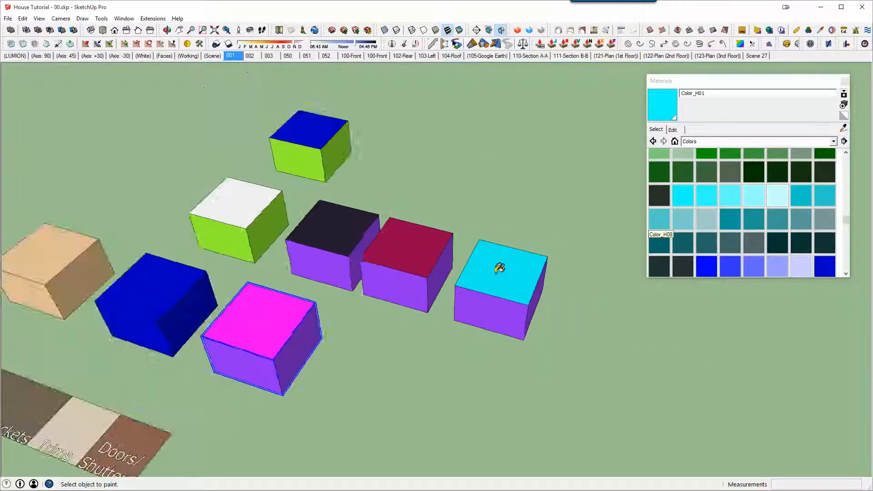
Step: Open the magenta-topped component, paint its top face with Color_I01, and close the component
{"action": "scroll", "coordinate": [494, 277], "scroll_direction": "up", "scroll_amount": 4}
{"action": "mouse_move", "coordinate": [493, 279]}
{"action": "middle_mouse_down"}
{"action": "mouse_move", "coordinate": [545, 248]}
{"action": "mouse_move", "coordinate": [527, 250]}
{"action": "middle_mouse_up"}
{"action": "middle_click_drag", "start_coordinate": [283, 215], "coordinate": [345, 211]}
{"action": "scroll", "coordinate": [345, 211], "scroll_direction": "down", "scroll_amount": 3}
{"action": "double_click", "coordinate": [279, 295]}
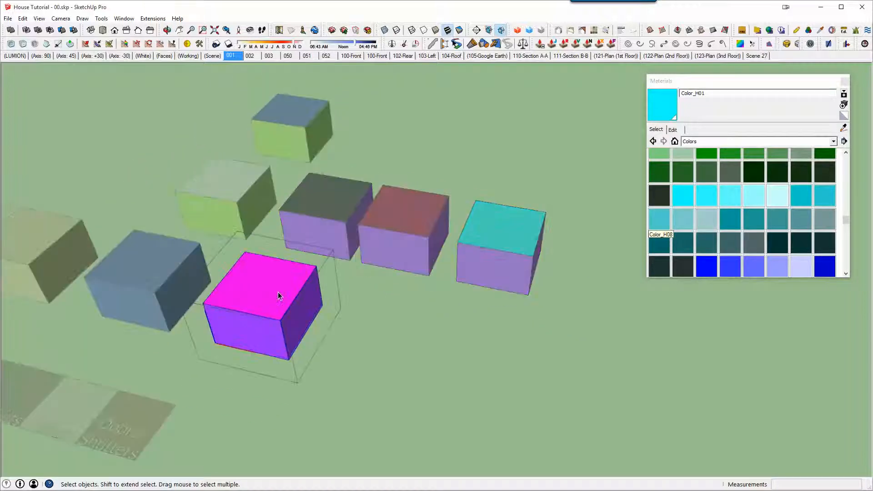
{"action": "scroll", "coordinate": [279, 295], "scroll_direction": "up", "scroll_amount": 2}
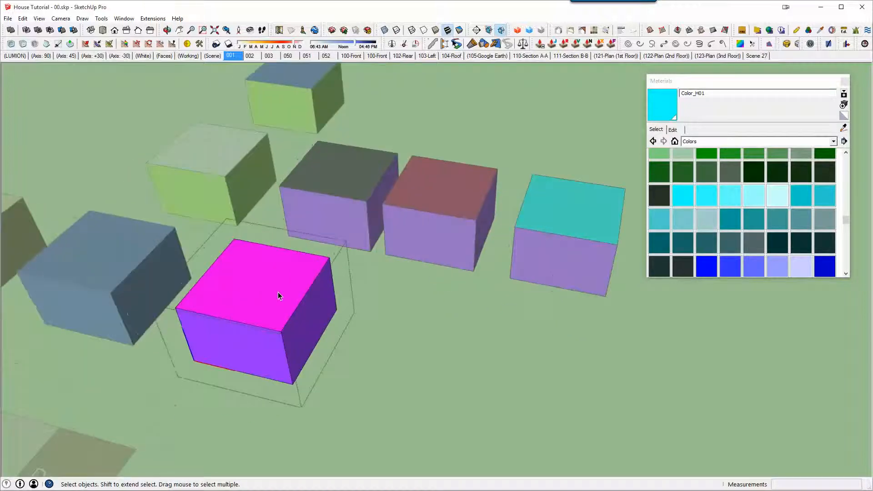
{"action": "left_click", "coordinate": [707, 266]}
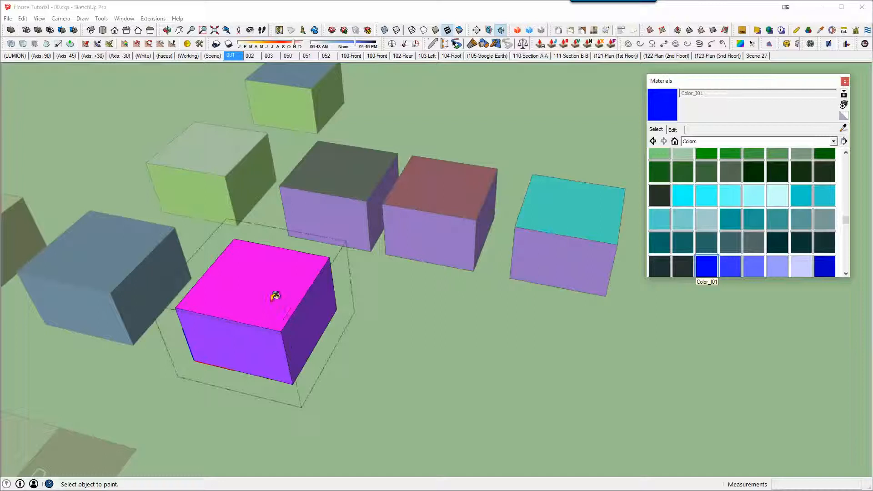
{"action": "left_click", "coordinate": [267, 277]}
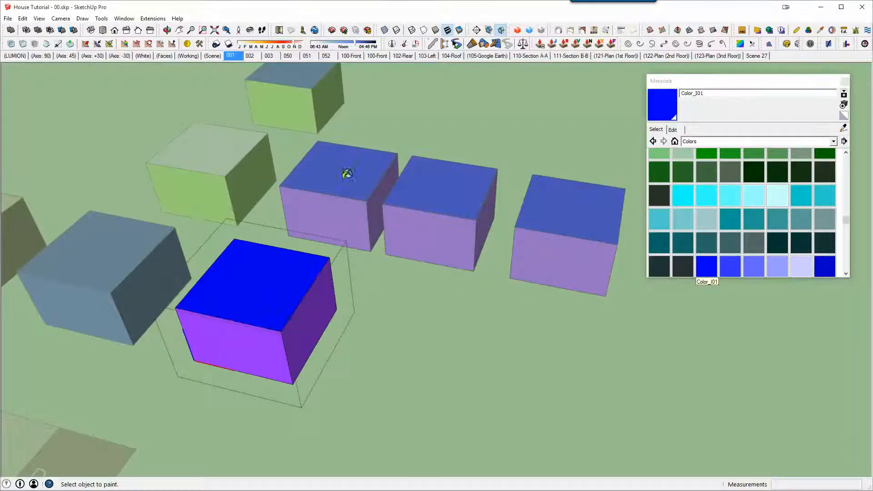
{"action": "middle_click_drag", "start_coordinate": [186, 342], "coordinate": [521, 272]}
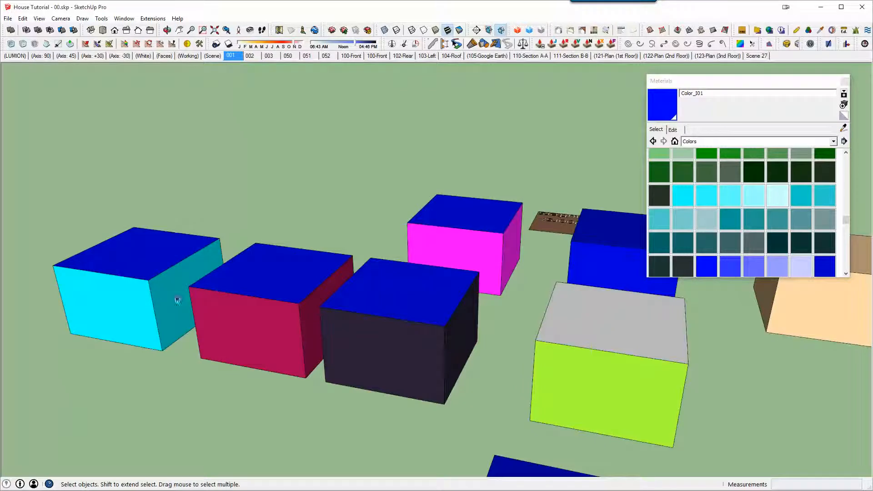
Step: Compare the sample boxes by selecting the solid blue, nearest purple-sided, white-topped green and farthest purple-sided boxes in turn
{"action": "middle_click_drag", "start_coordinate": [482, 237], "coordinate": [408, 304]}
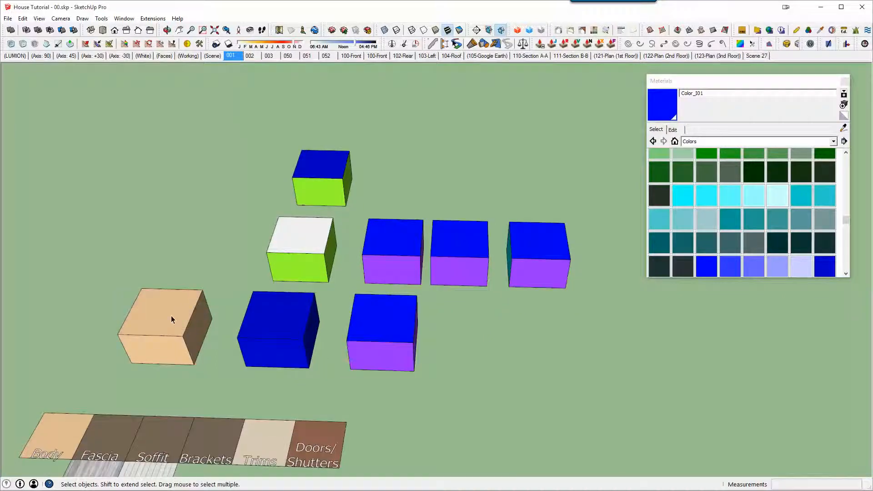
{"action": "left_click", "coordinate": [255, 319]}
{"action": "left_click", "coordinate": [377, 328]}
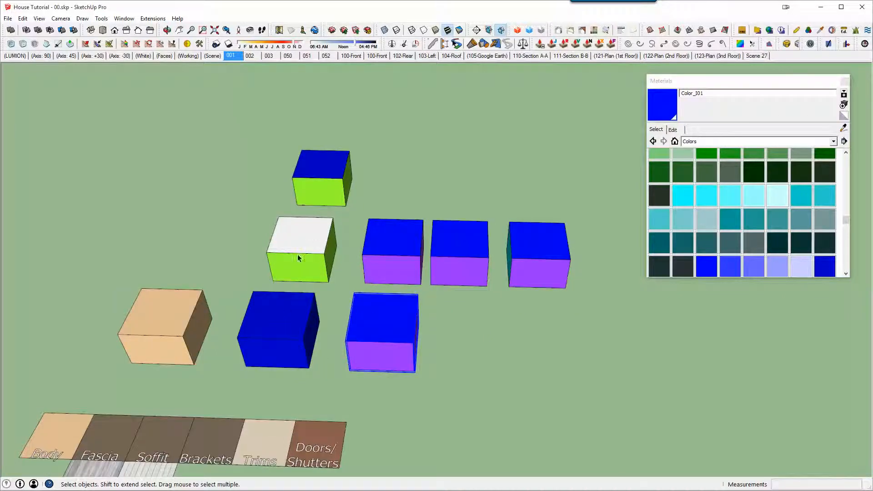
{"action": "left_click", "coordinate": [303, 229]}
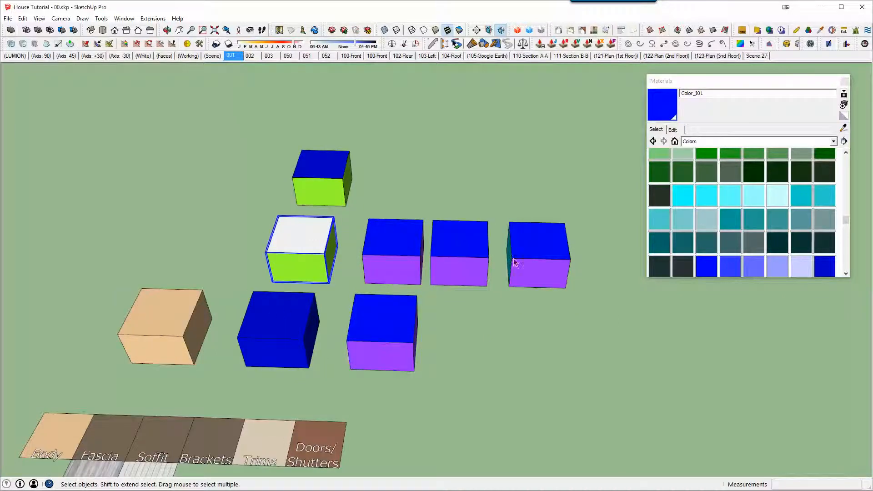
{"action": "middle_click_drag", "start_coordinate": [527, 266], "coordinate": [521, 296]}
{"action": "left_click", "coordinate": [539, 274]}
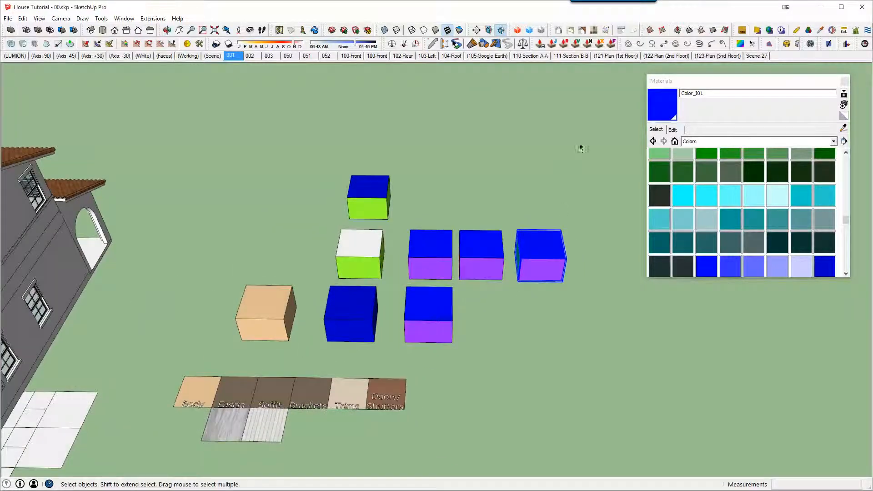
Step: Select all the sample boxes together, leaving out the material swatches and the house
{"action": "left_click_drag", "start_coordinate": [228, 363], "coordinate": [230, 363]}
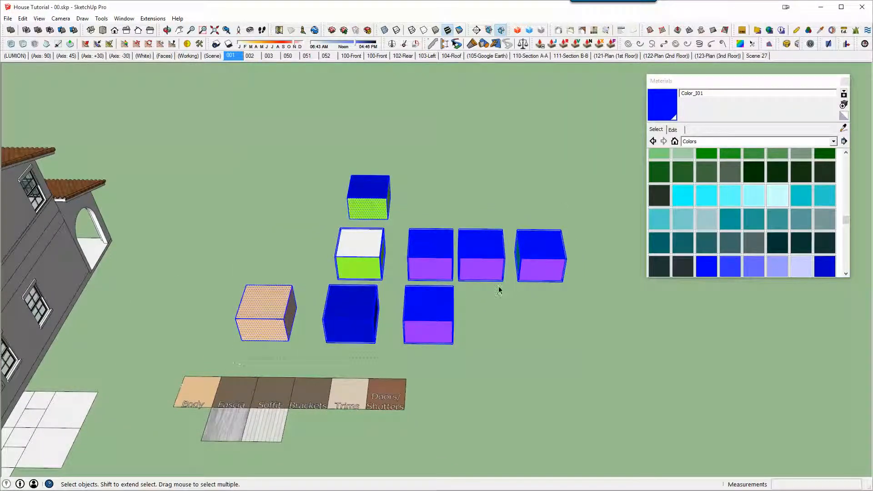
{"action": "middle_click_drag", "start_coordinate": [396, 312], "coordinate": [347, 250]}
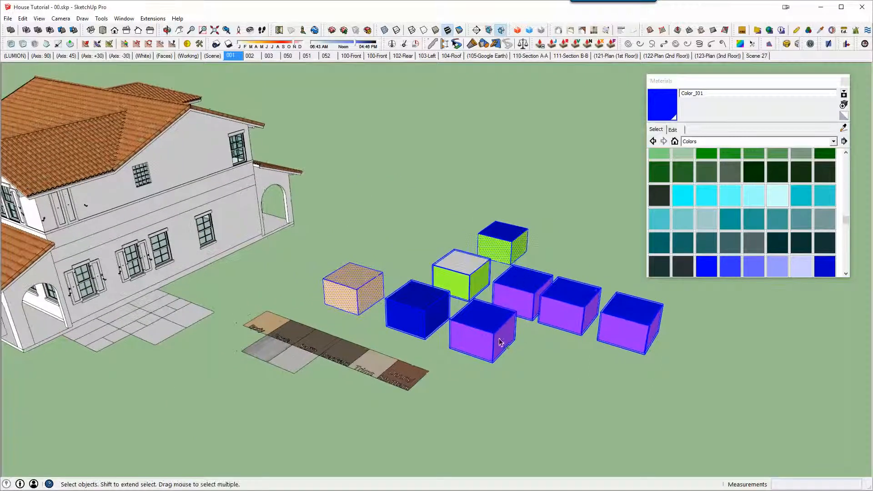
{"action": "scroll", "coordinate": [501, 342], "scroll_direction": "up", "scroll_amount": 2}
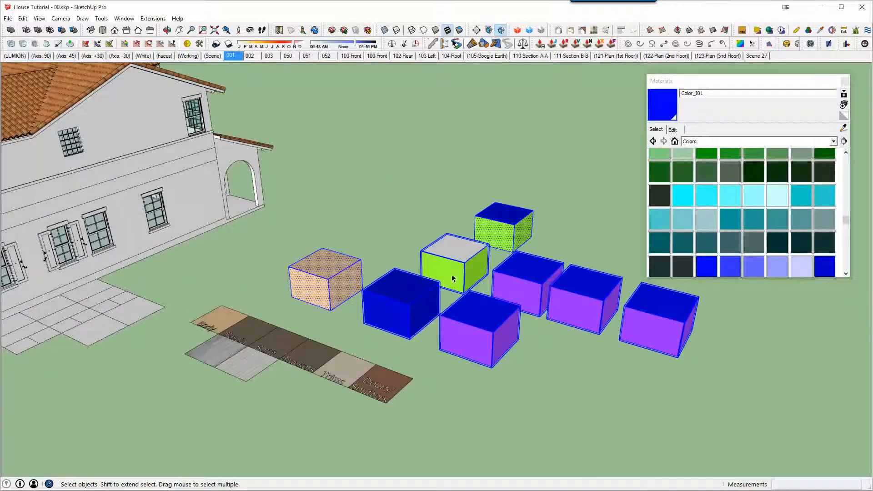
{"action": "middle_click_drag", "start_coordinate": [396, 277], "coordinate": [402, 281]}
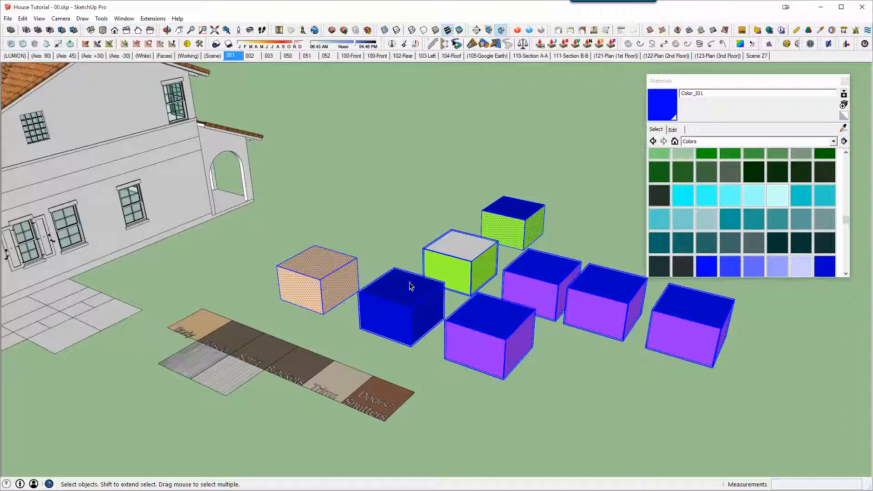